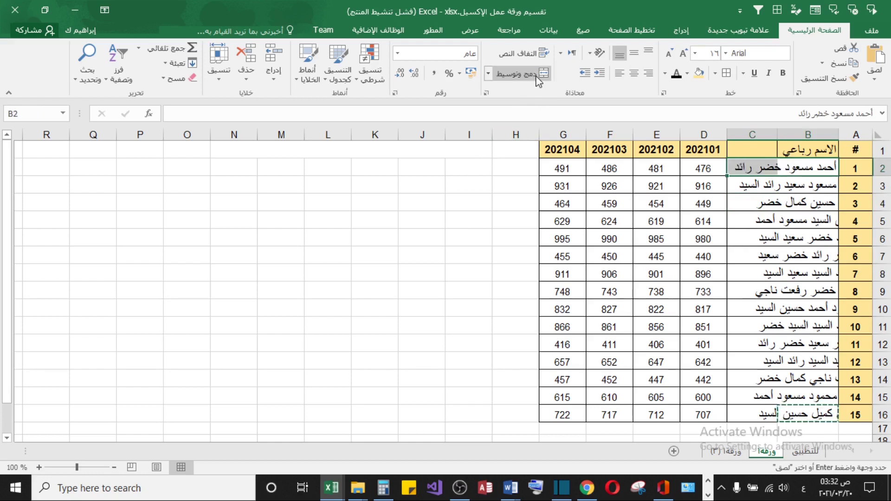
Step: Merge and center B2:C2, and try to merge and center the name range B3:C16 as one block
click(537, 80)
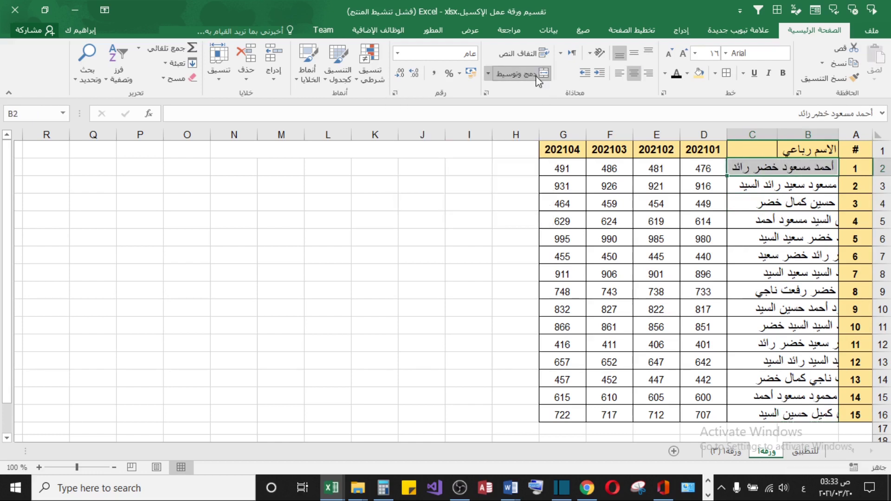
click(788, 182)
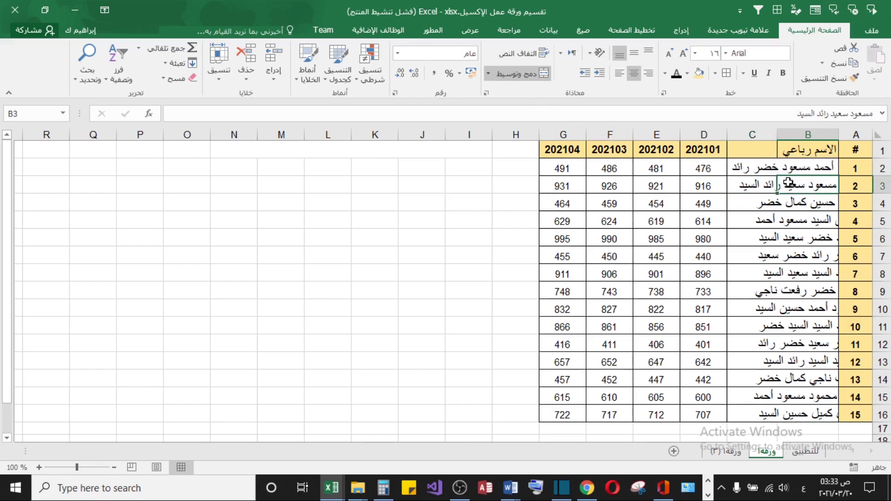
drag(784, 184, 737, 182)
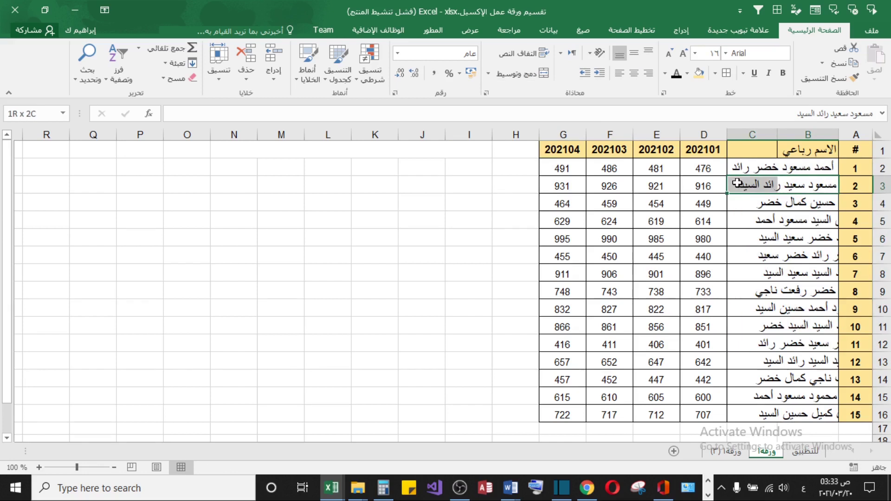
key(ctrl+shift+Down)
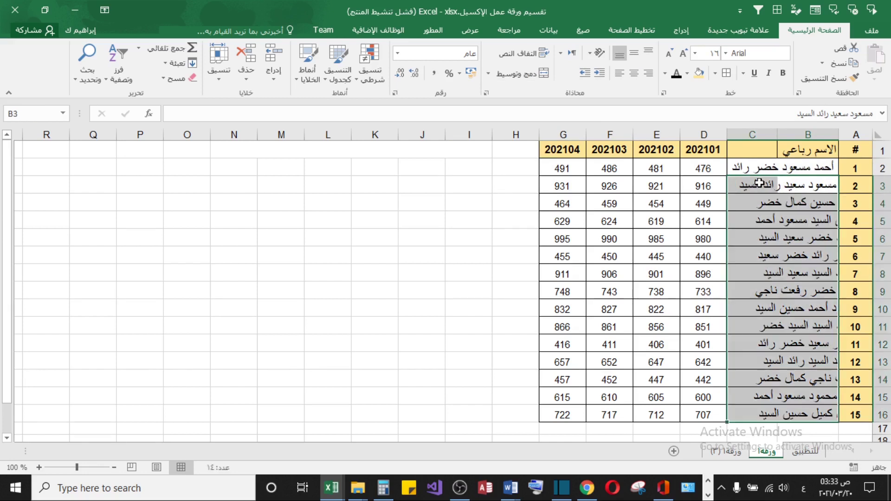
click(533, 75)
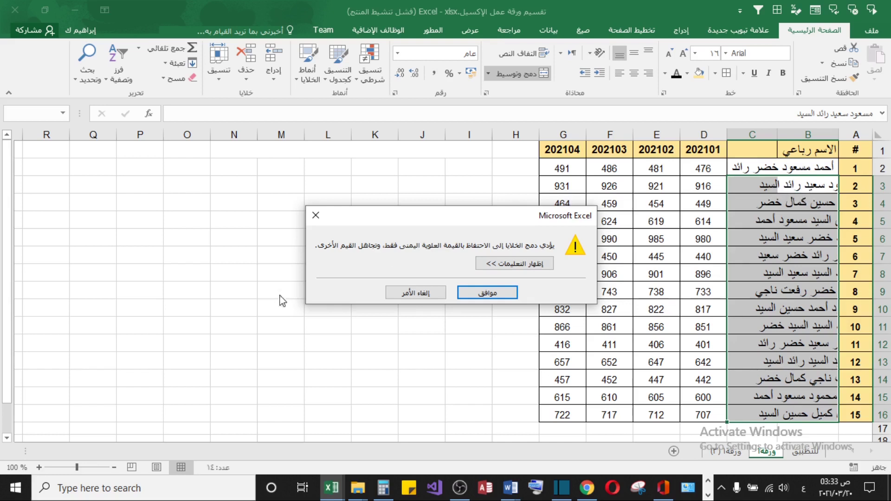
click(462, 293)
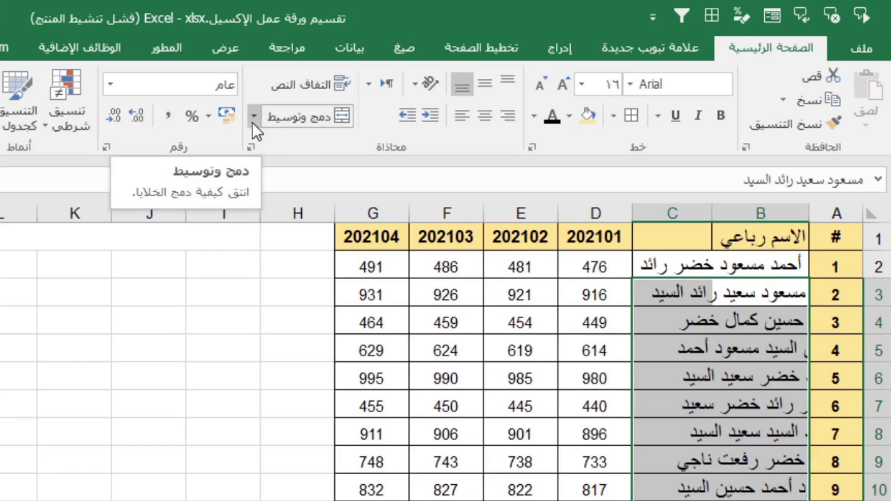
Step: Merge columns B and C separately on each row of B3:C16 with Merge Across
click(253, 116)
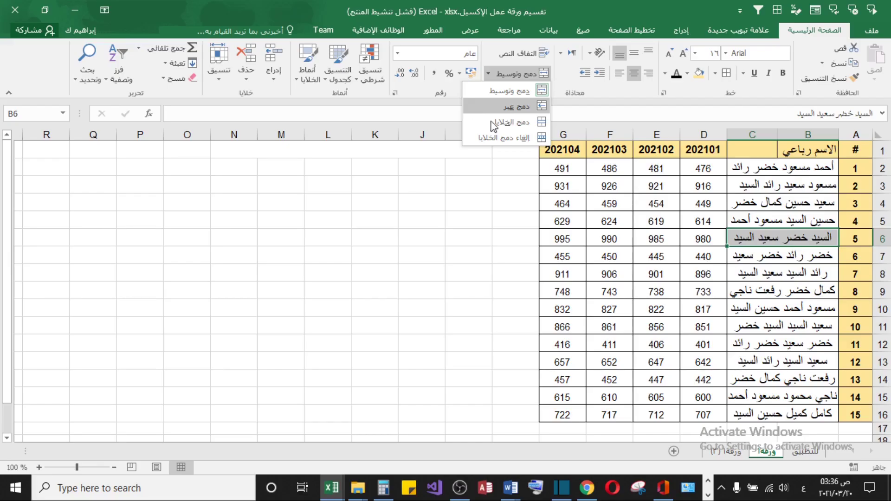
click(288, 168)
drag(768, 170, 763, 417)
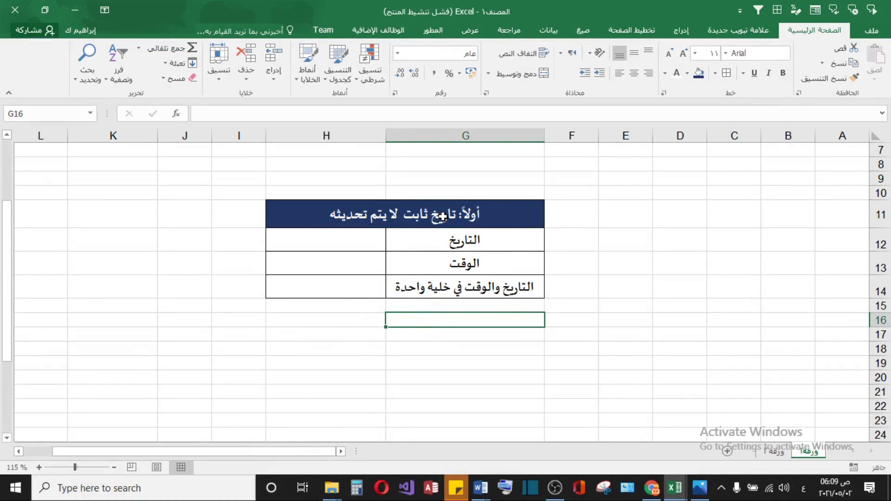
Step: Insert the current date, 02/05/2021, as a fixed value in H12 of the static date table
mouse_move(832, 496)
click(636, 392)
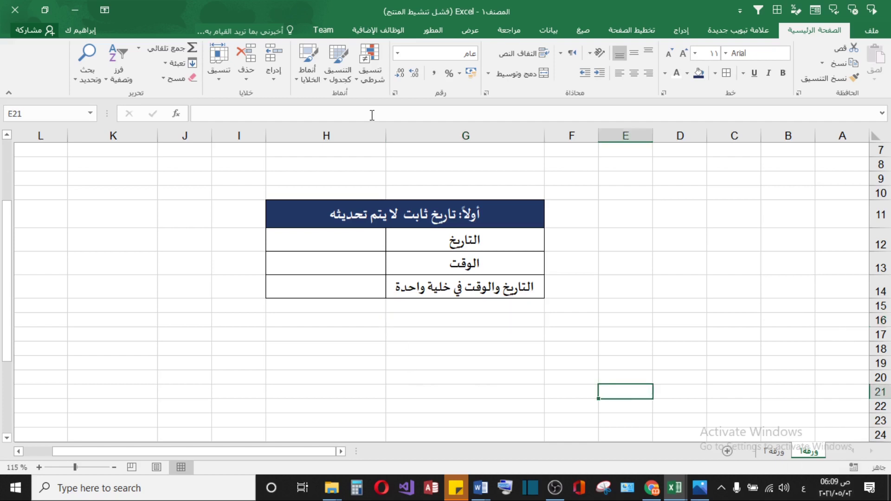
click(346, 236)
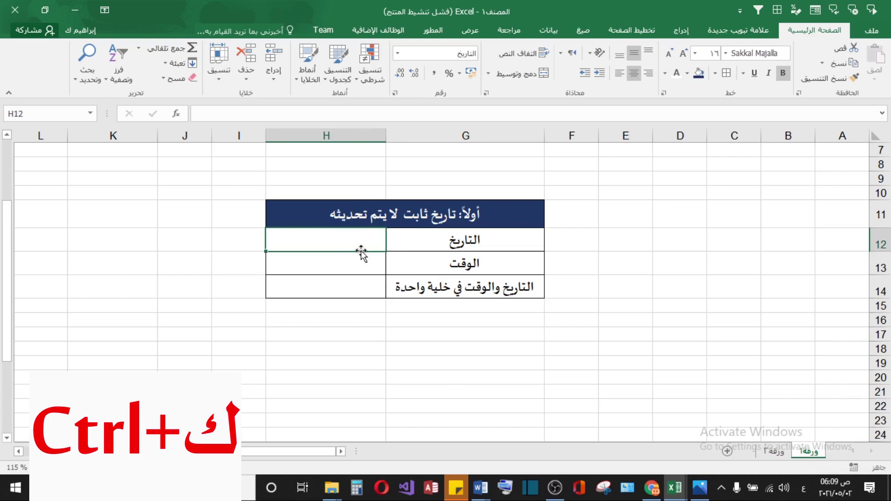
key(ctrl+semicolon)
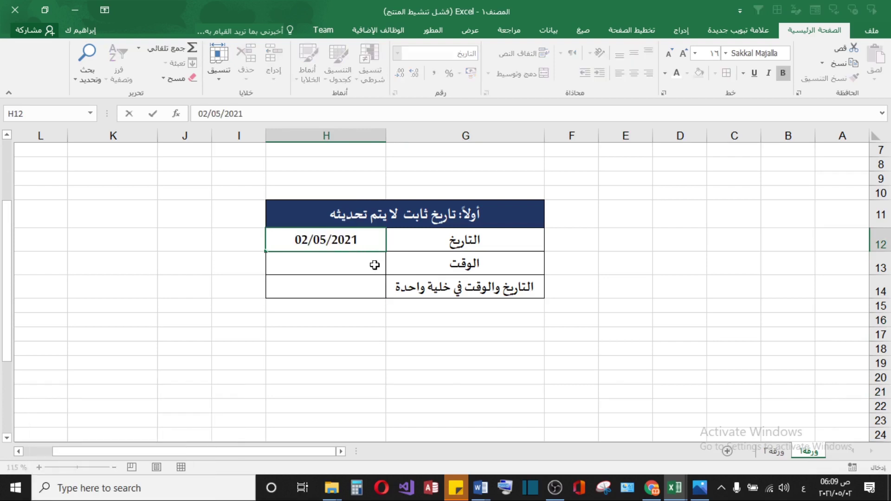
key(Up)
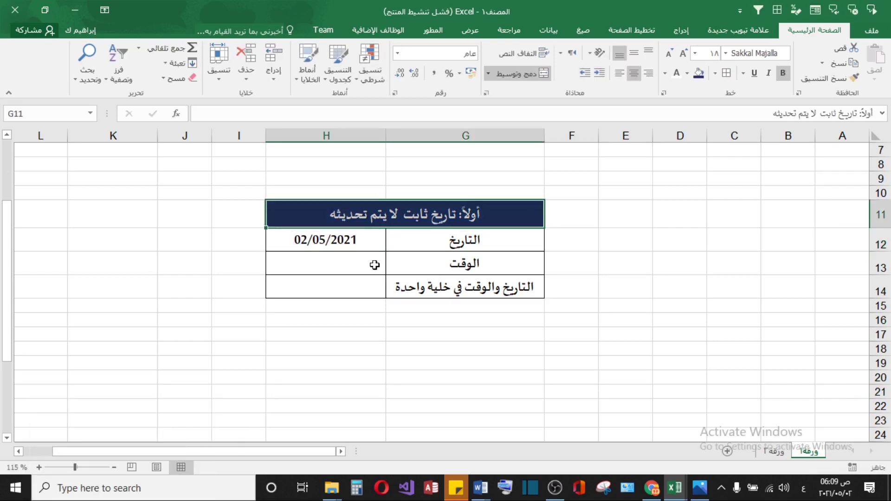
click(374, 265)
click(381, 239)
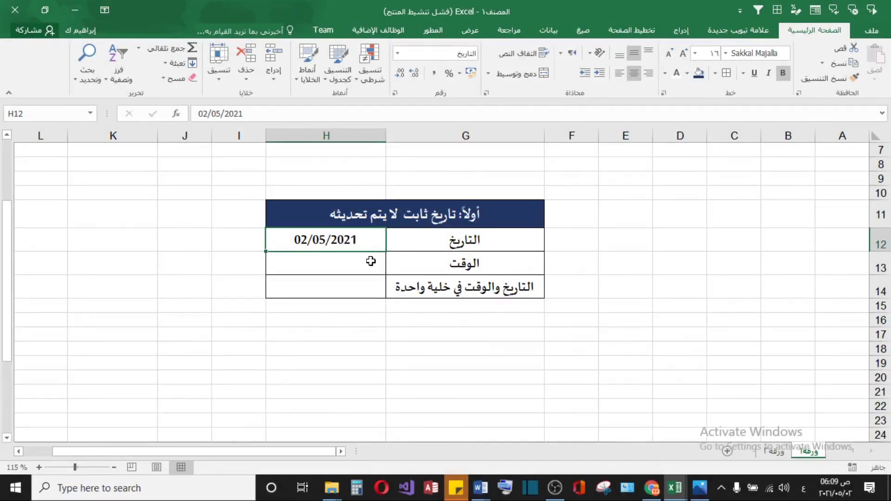
Step: Insert the current time, 06:09 ص, as a fixed value in H13 next to الوقت
click(371, 261)
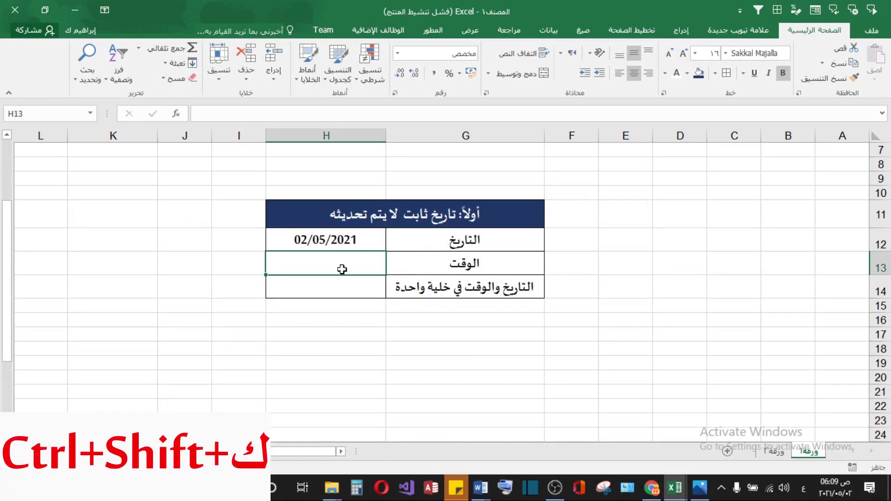
key(ctrl+shift+semicolon)
key(Return)
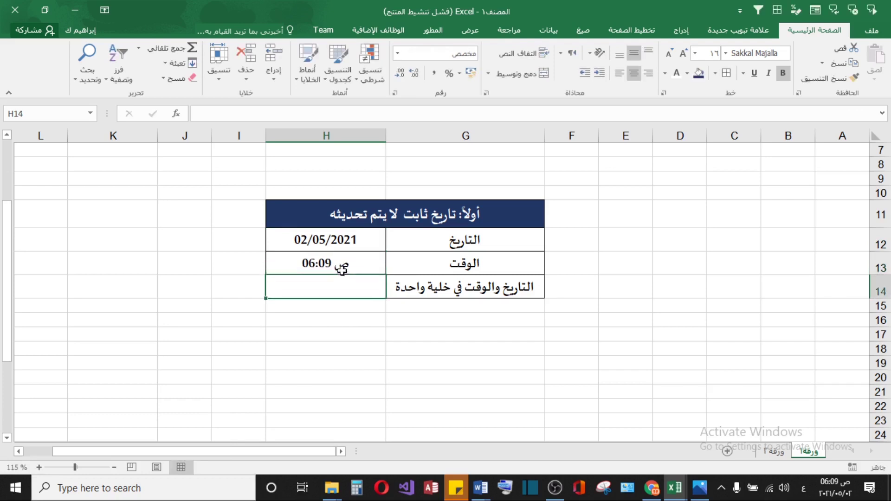
click(317, 271)
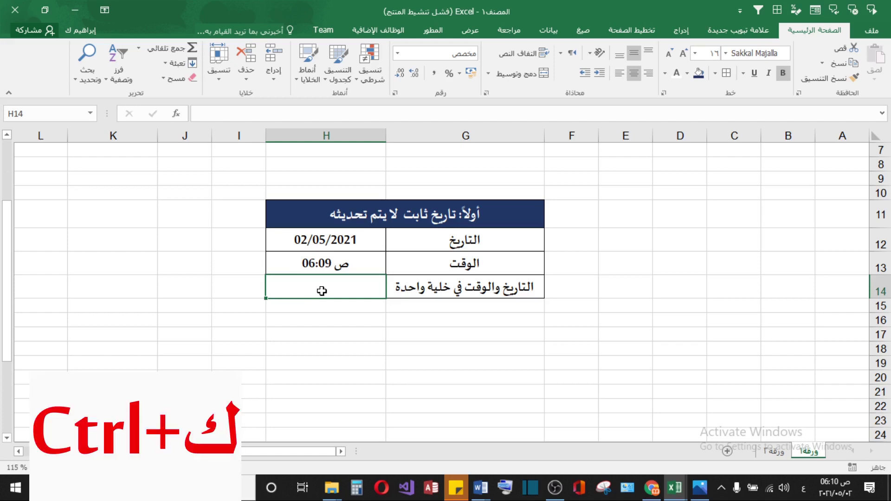
Step: Enter the current date and time together in H14 as a fixed value, 02/05/2021 06:10 ص
key(ctrl+semicolon)
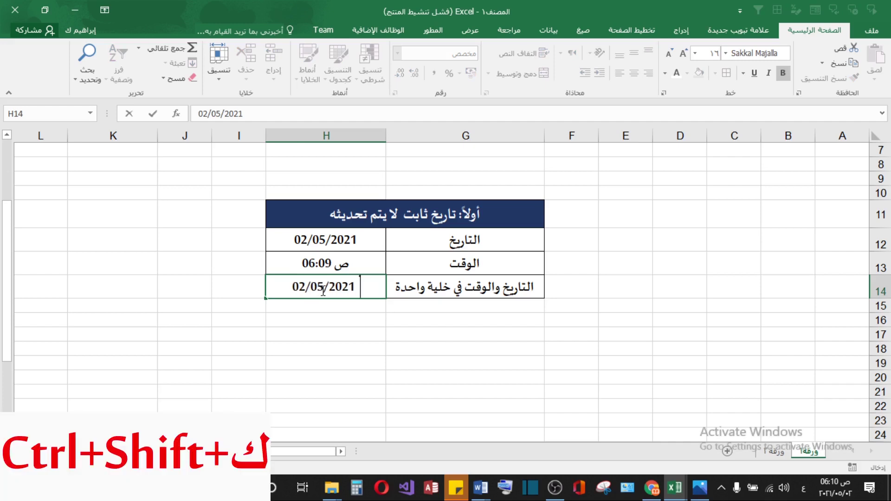
key(ctrl+shift+semicolon)
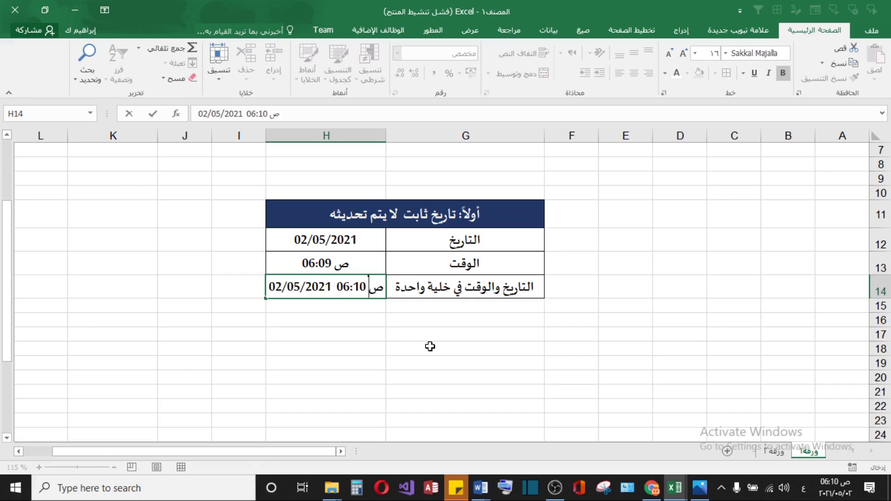
key(Return)
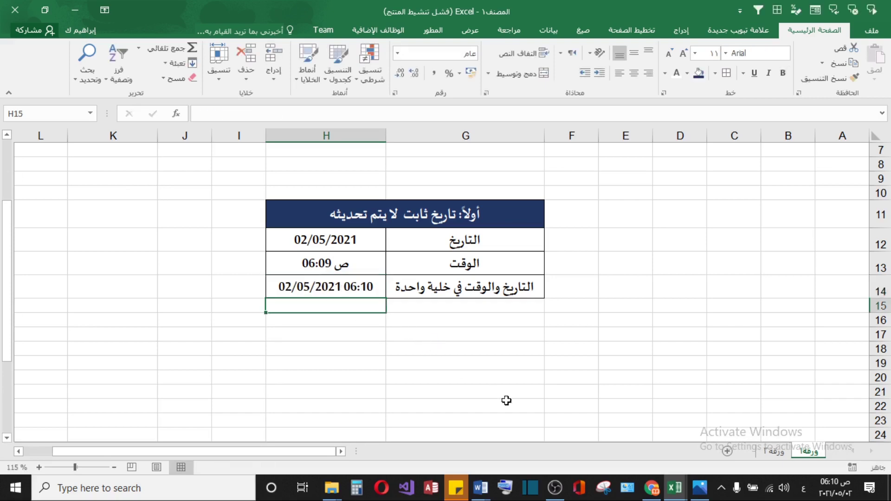
Step: Check the contents of H14, H13 and H12 in edit mode to see whether they hold fixed values or formulas
click(320, 291)
double_click(320, 291)
click(349, 264)
double_click(349, 264)
click(353, 242)
double_click(354, 241)
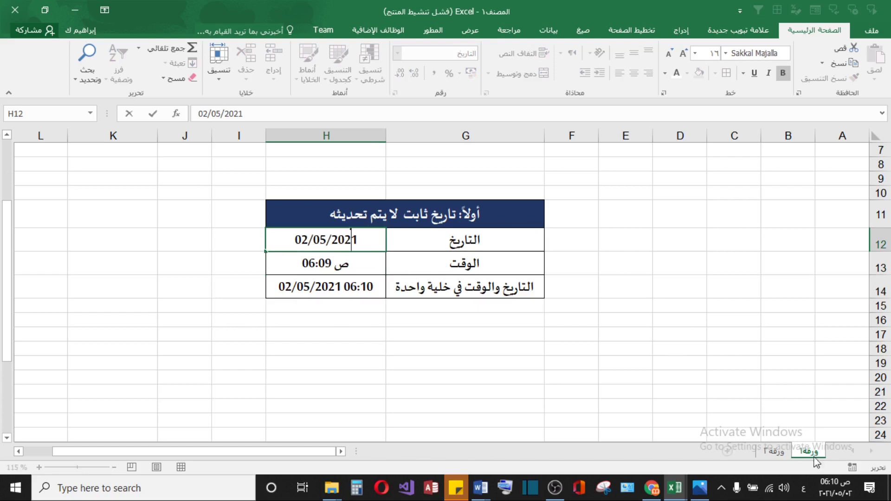
click(376, 318)
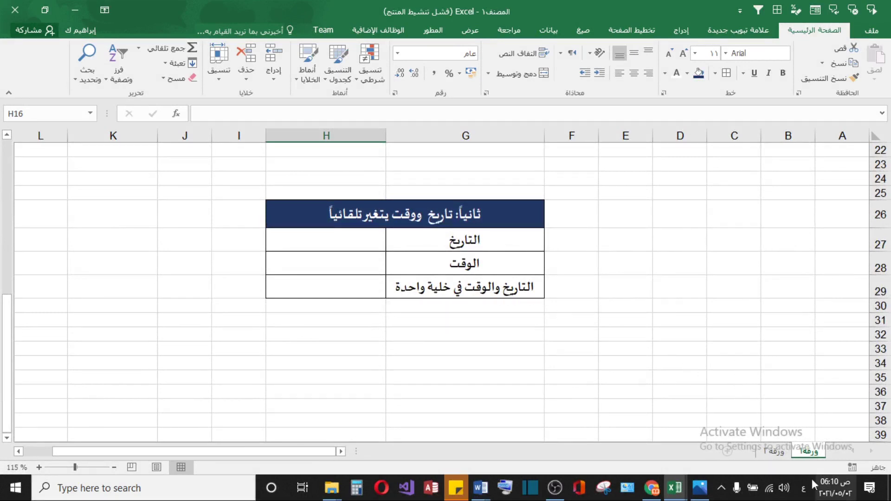
Step: Clear H27 in the automatically updating table and enter the formula =TODAY() there
click(361, 250)
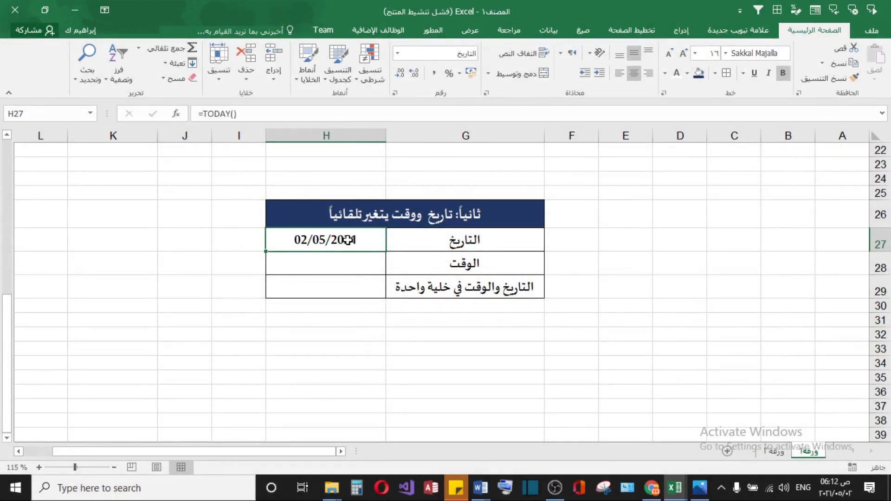
key(Delete)
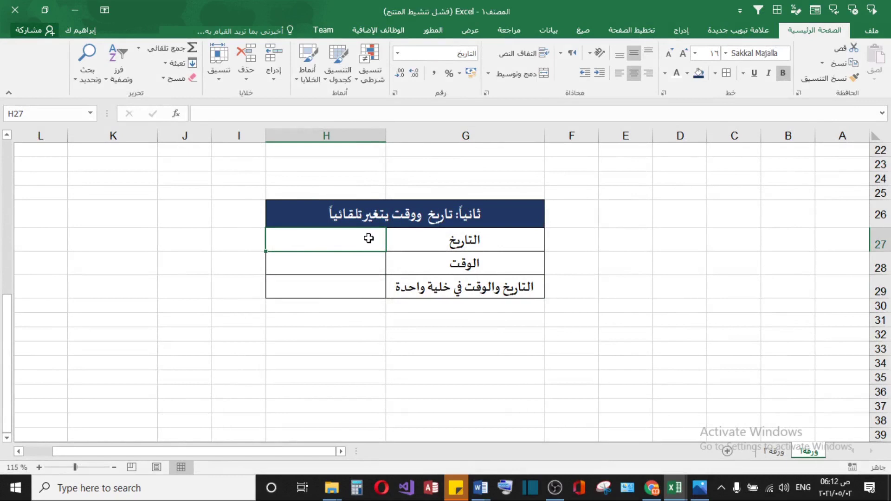
text(=tod)
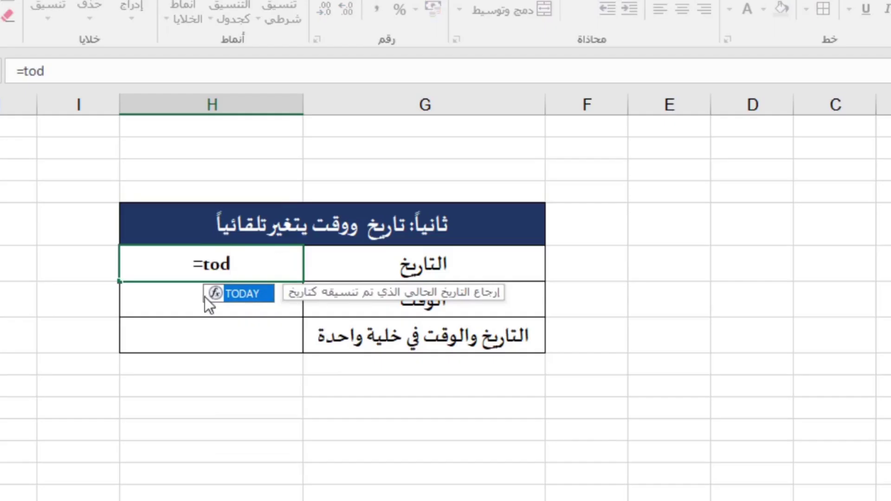
double_click(262, 292)
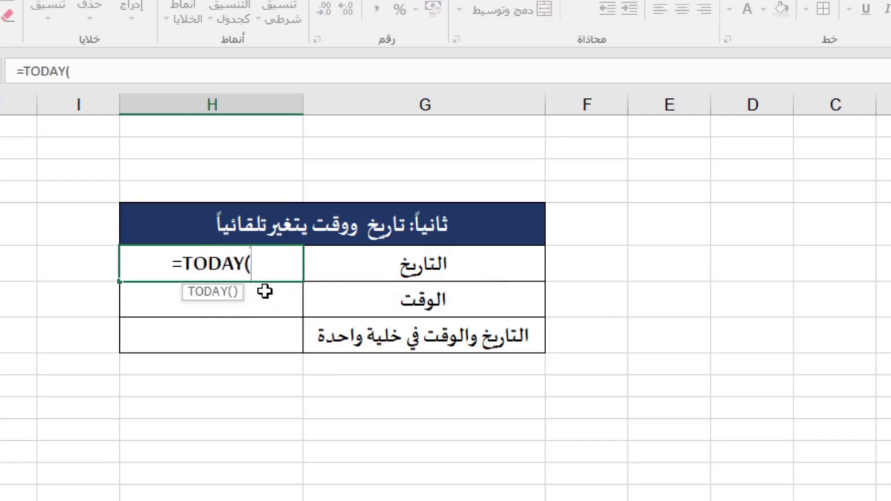
key(Return)
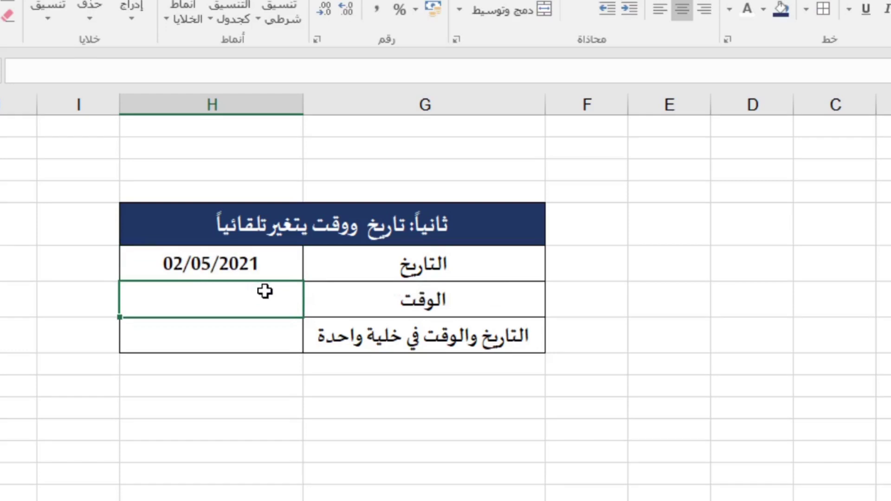
click(271, 257)
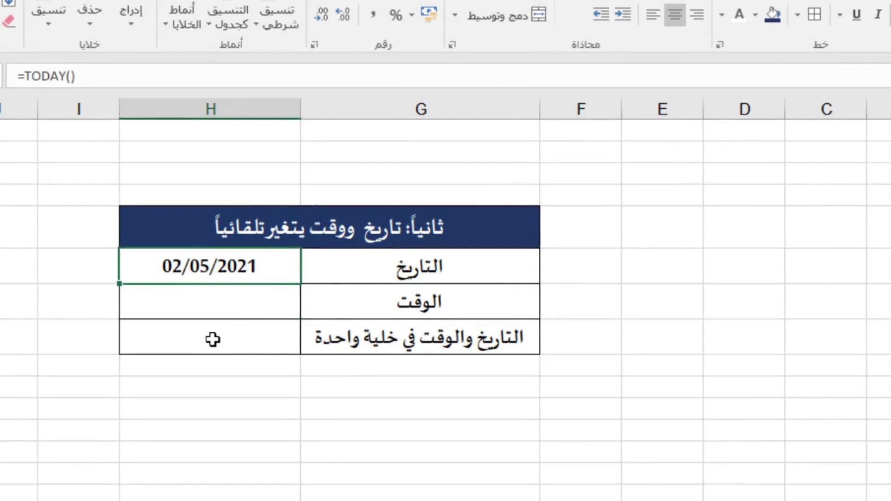
Step: Enter the formula =NOW() in H29 for the combined date and time
click(212, 339)
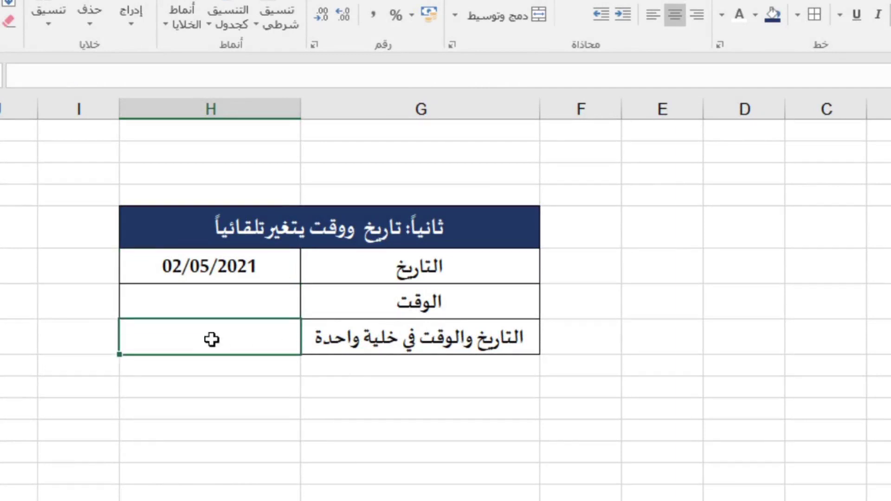
text(=)
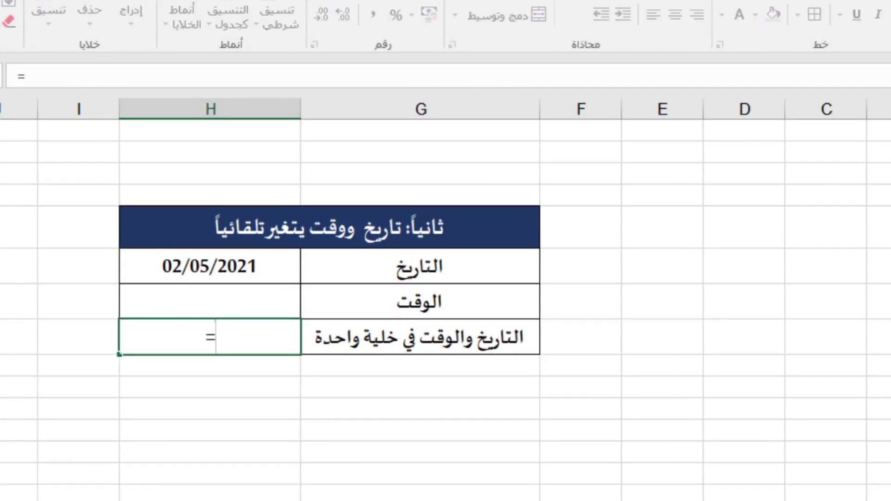
text(now)
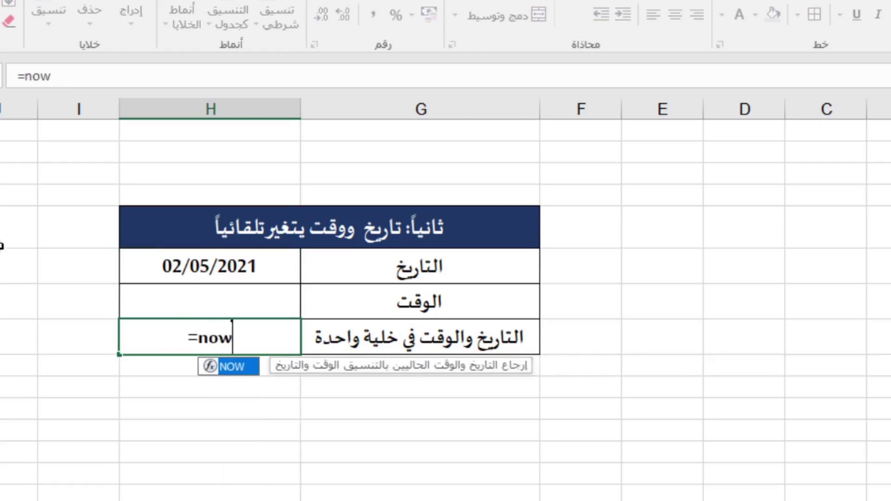
double_click(230, 366)
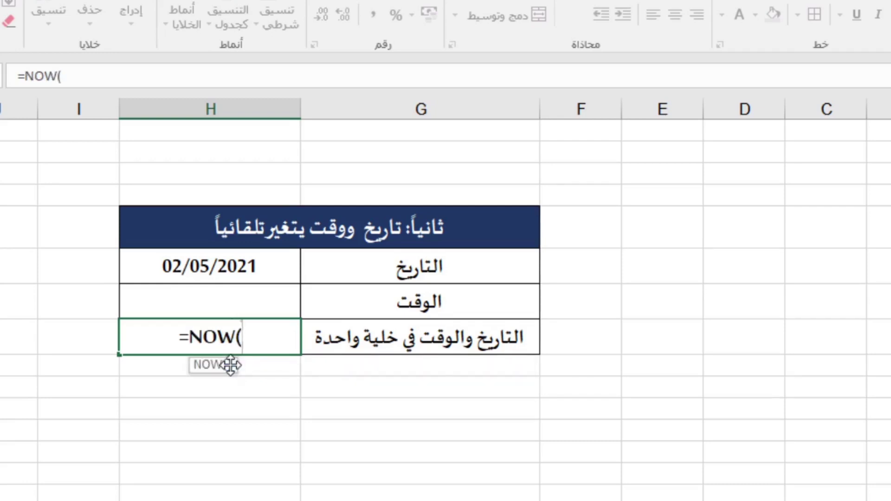
key(Return)
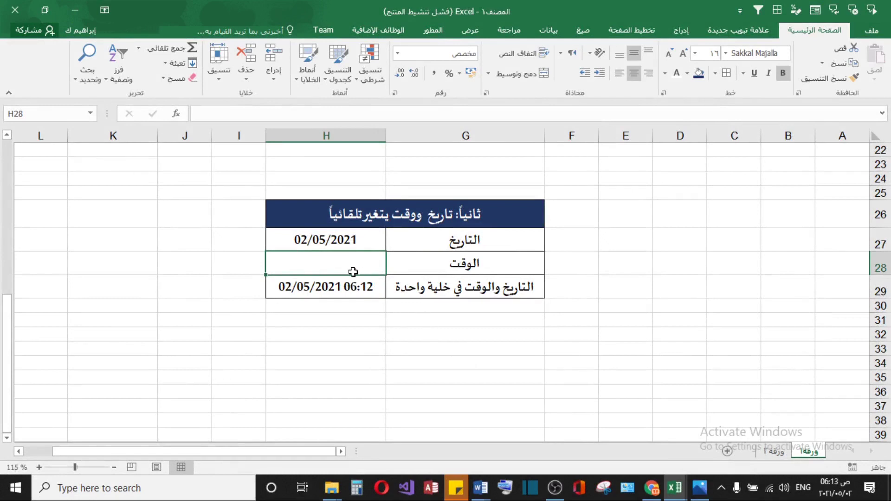
Step: Enter the formula =NOW() in H28 next to الوقت
text(=now)
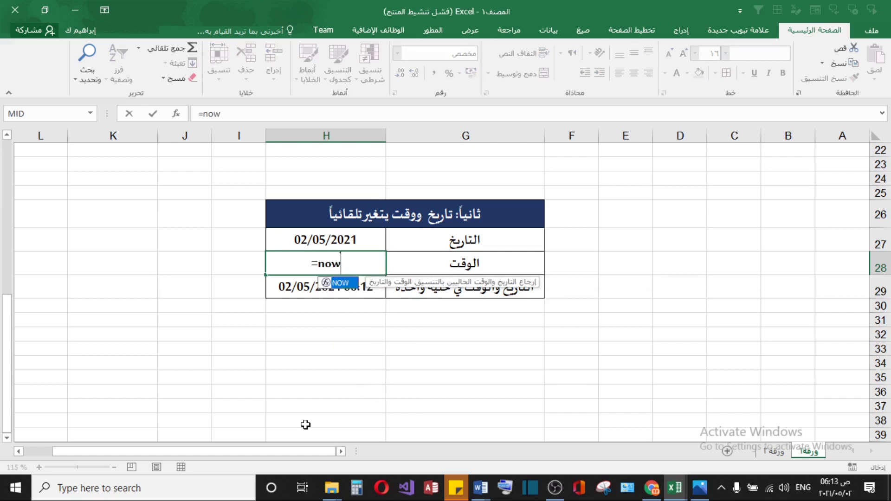
double_click(346, 283)
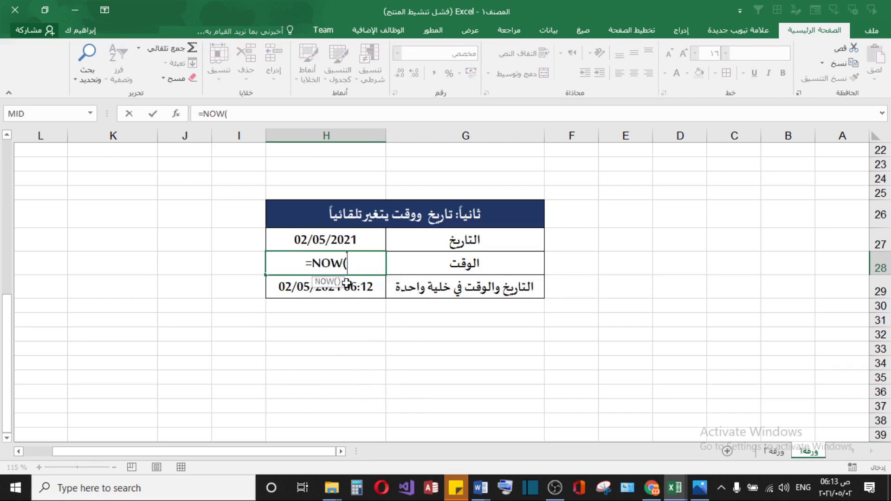
key(Return)
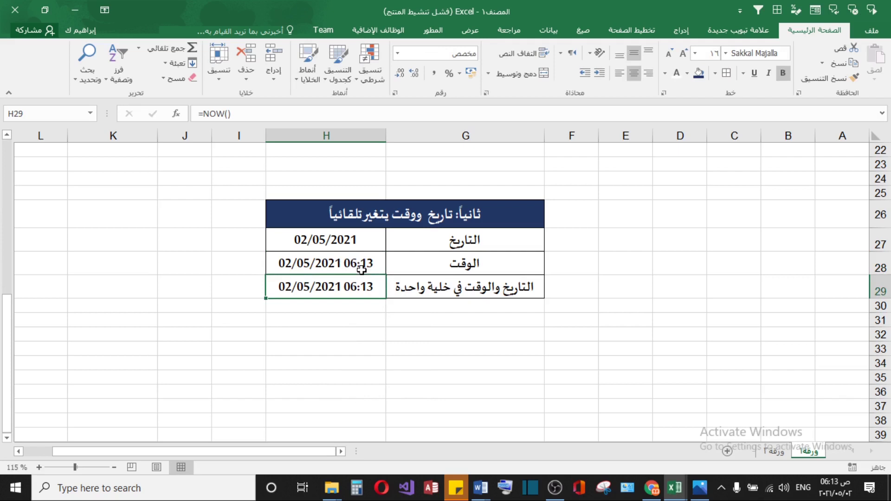
Step: Apply the Time (الوقت) number format to H28 in the automatically updating table
click(361, 268)
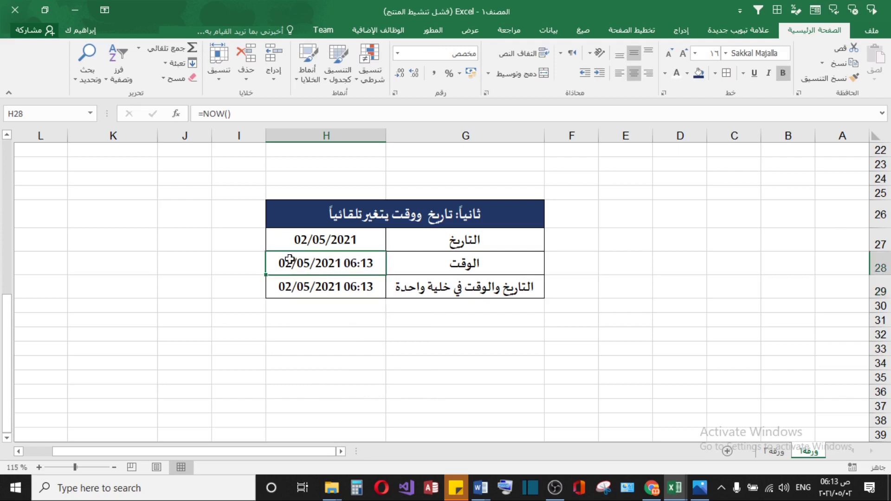
click(323, 281)
click(330, 265)
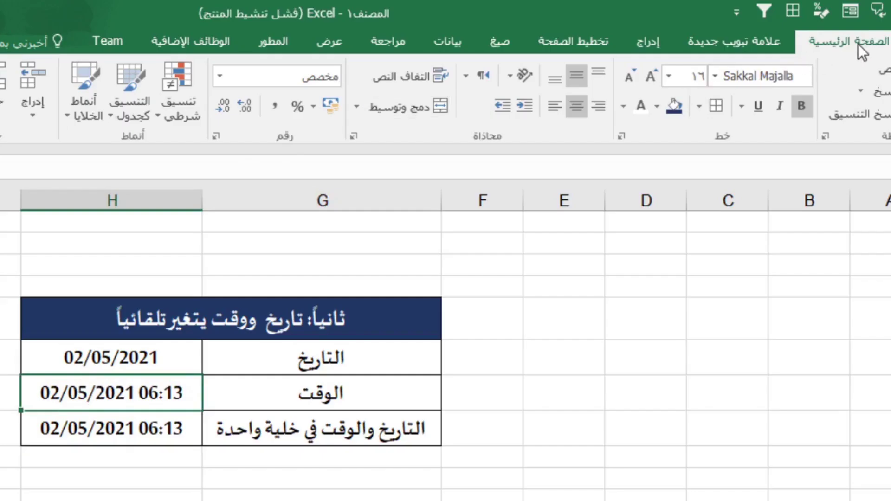
click(221, 77)
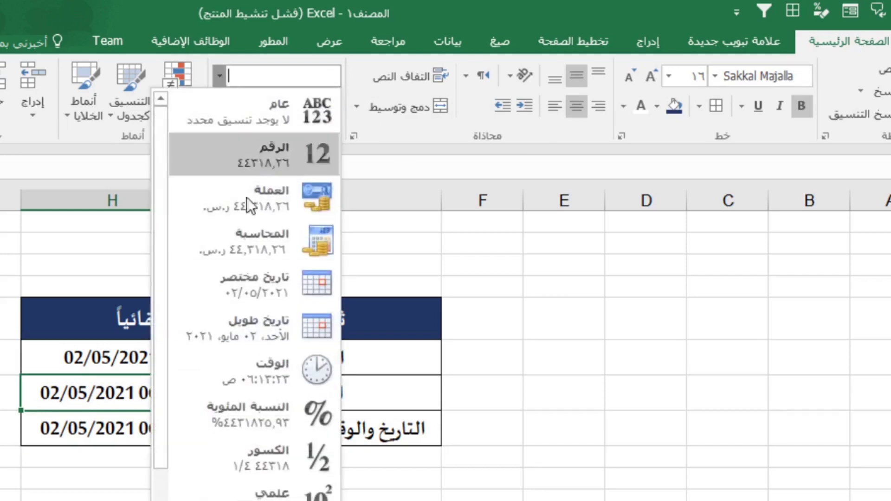
click(260, 371)
click(106, 493)
click(121, 394)
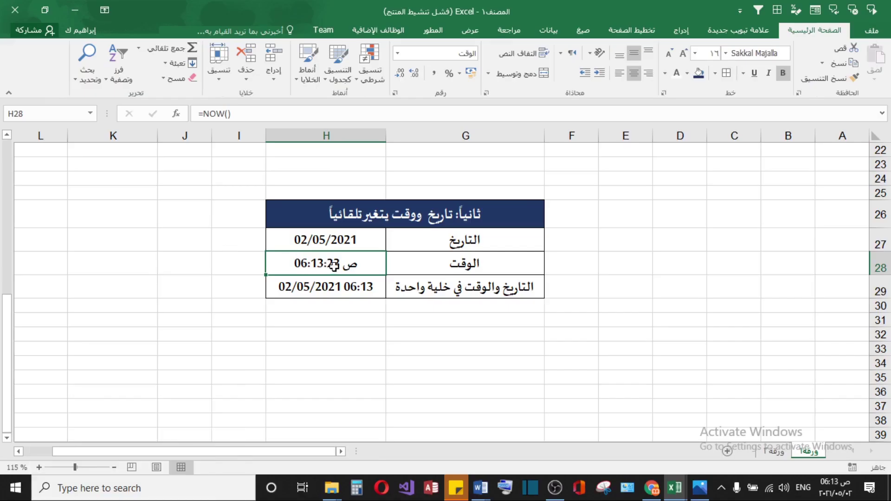
Step: Enter 2, 5, 5 and 5 in the cells down column J from J28 to make the NOW formulas recalculate
click(188, 265)
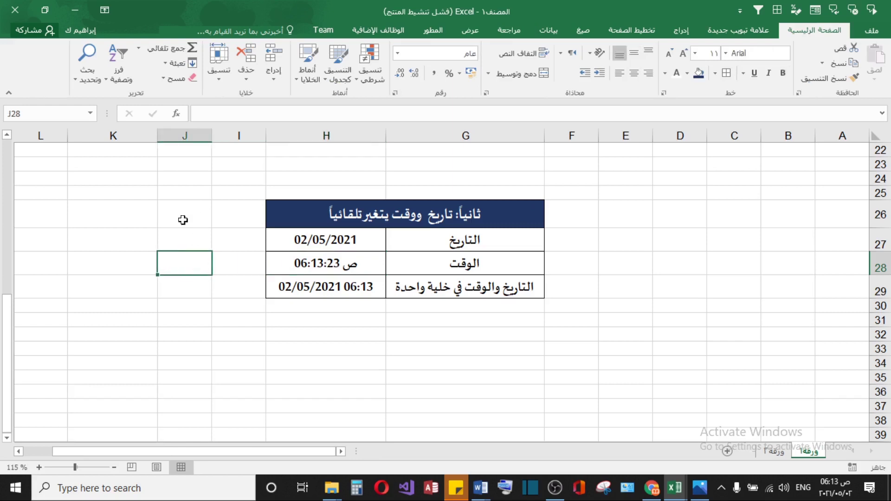
text(2)
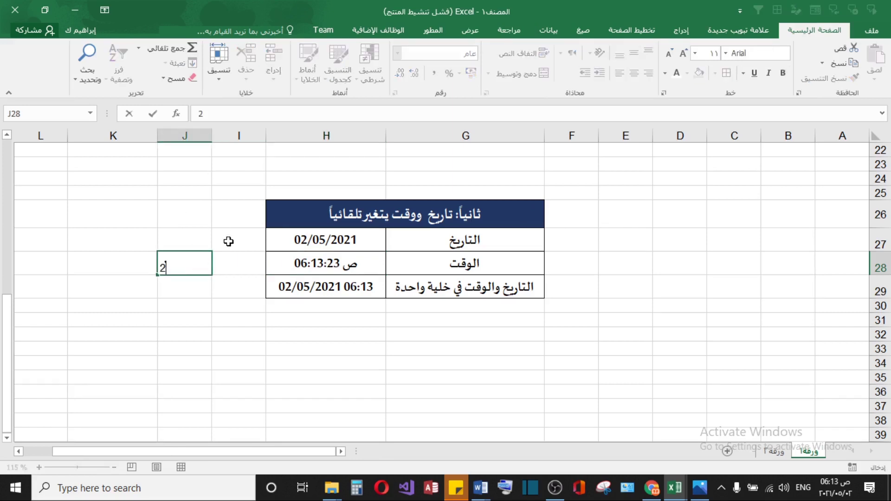
key(Return)
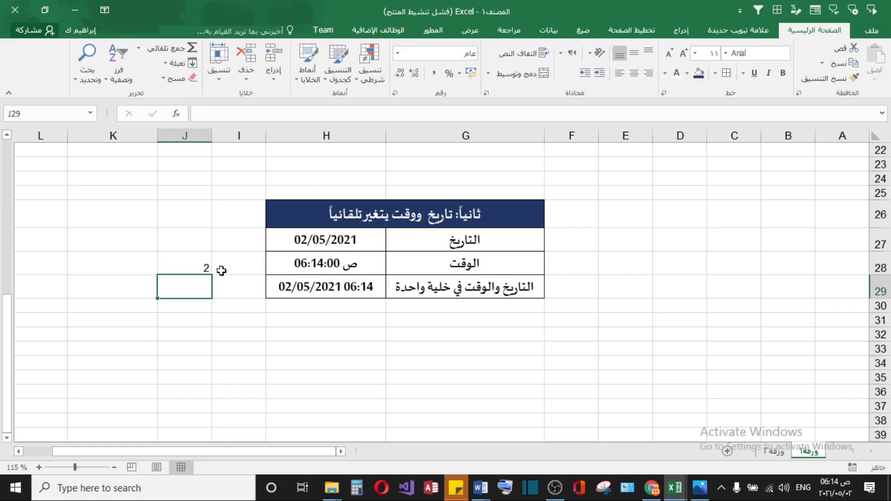
text(5)
key(Return)
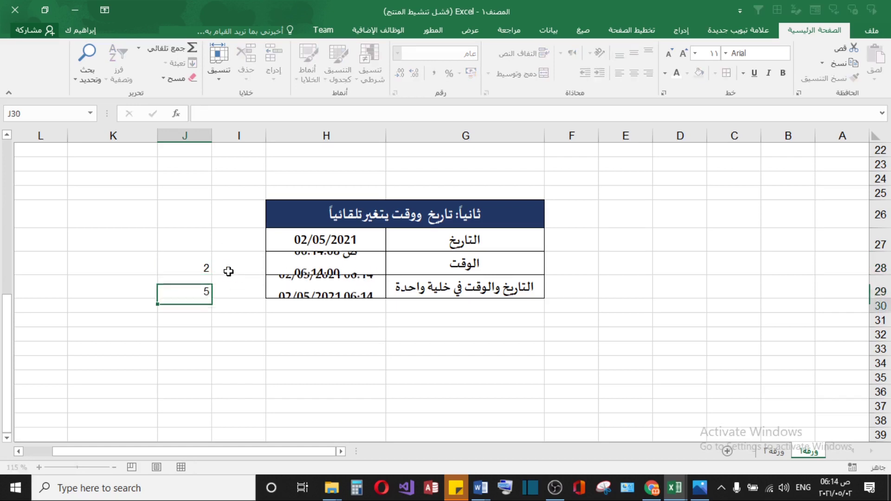
text(5)
key(Return)
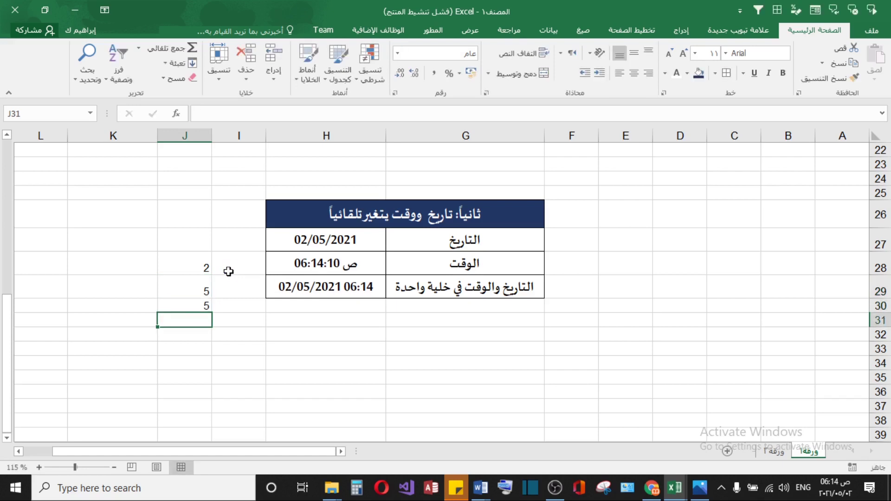
text(5)
key(Return)
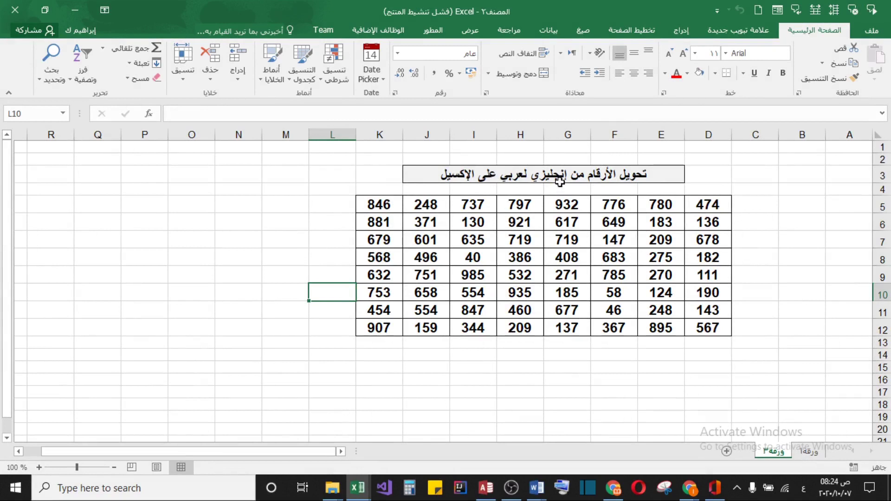
click(559, 179)
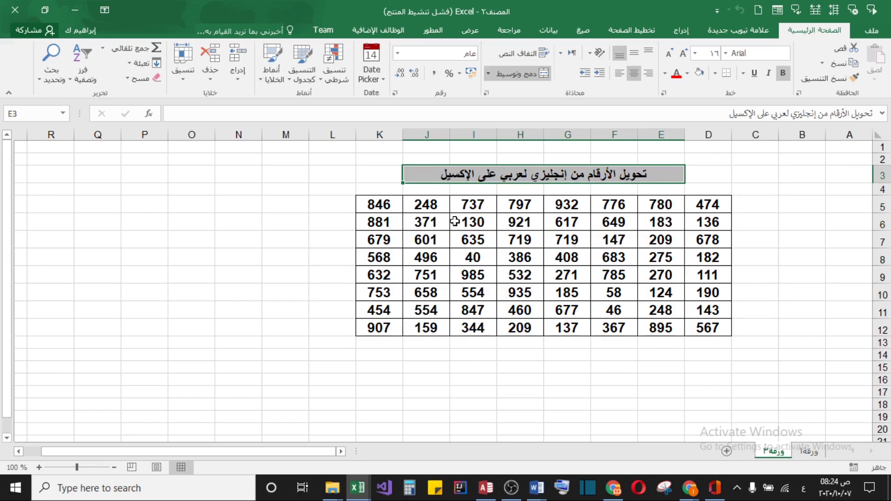
drag(386, 204, 705, 329)
click(301, 208)
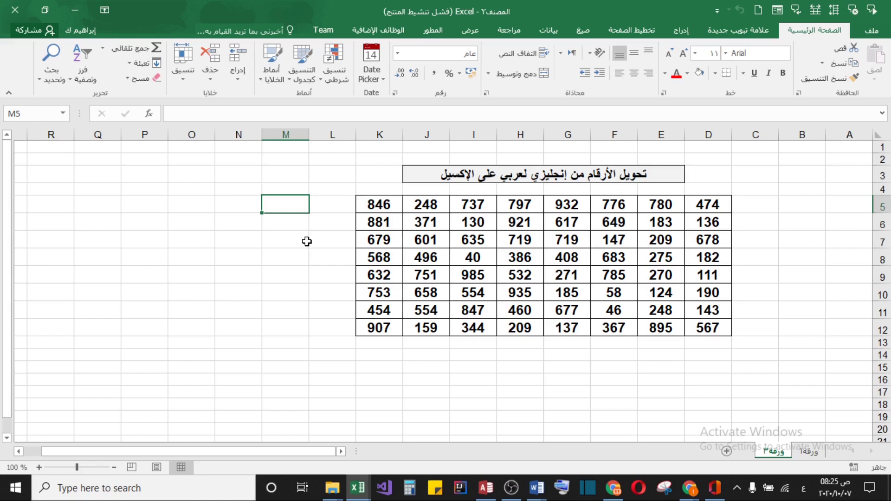
click(473, 292)
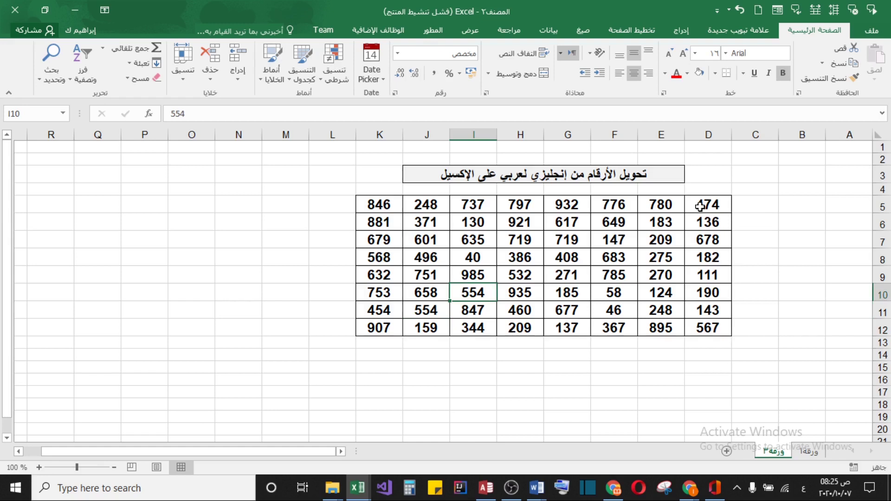
Step: Set the text direction of the number table D5:K12 to right-to-left (اليمين لليسار) so its digits display as Arabic numerals
scroll(700, 206, up, 1)
drag(697, 212, 319, 358)
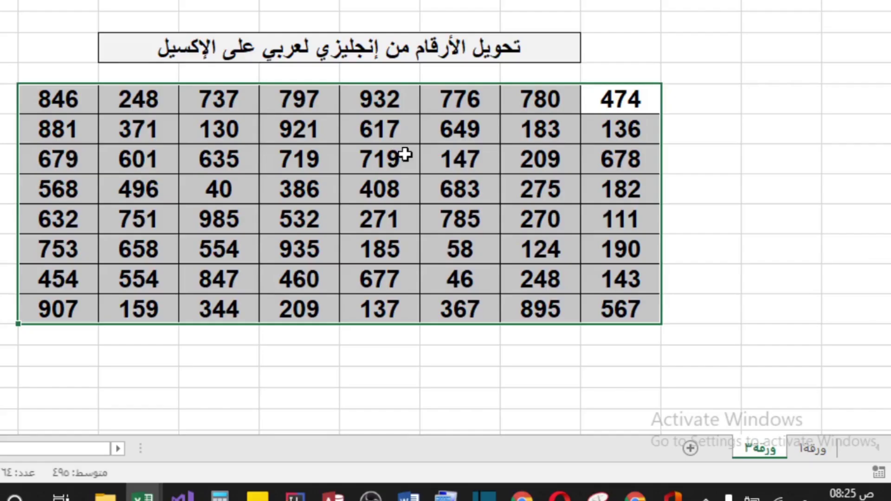
right_click(406, 155)
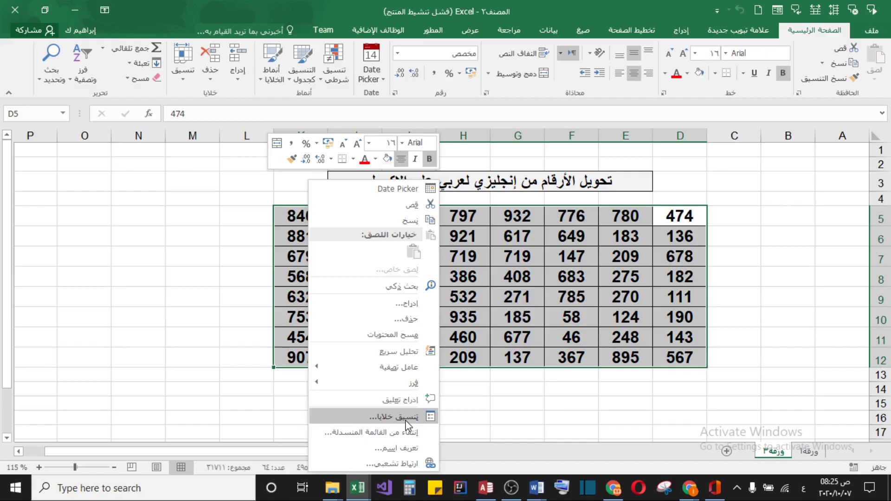
click(355, 390)
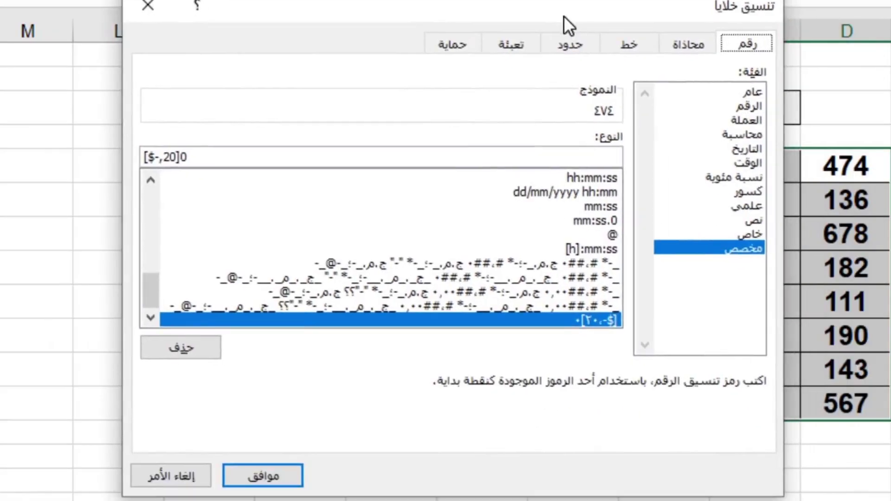
click(686, 45)
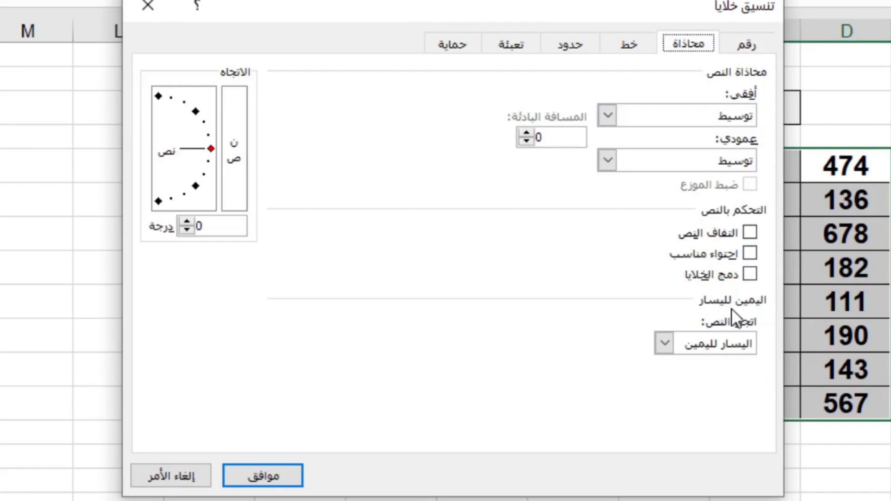
click(715, 344)
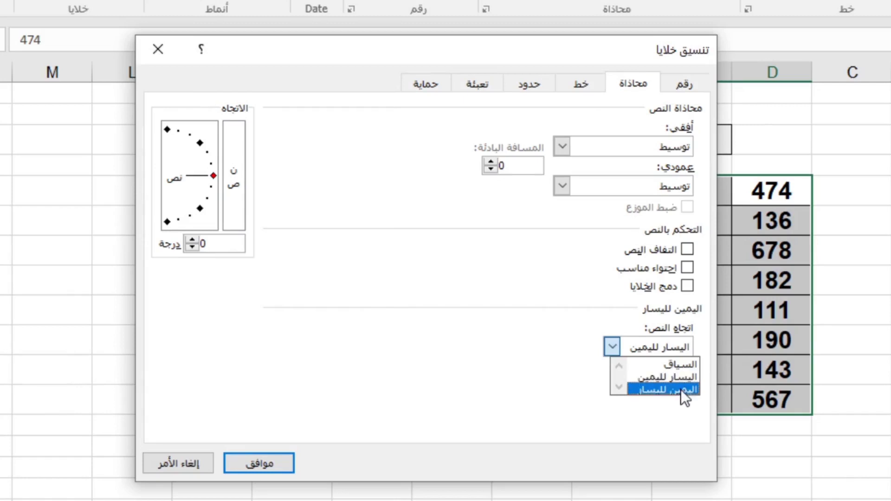
click(681, 389)
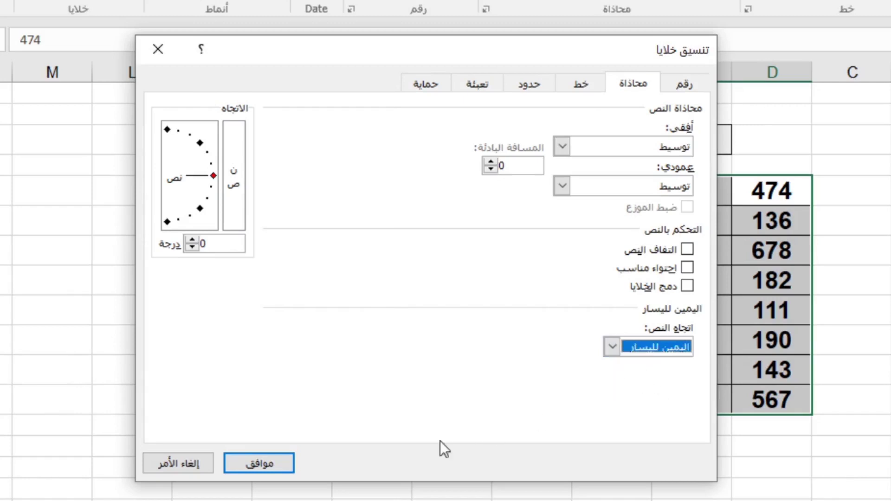
click(286, 462)
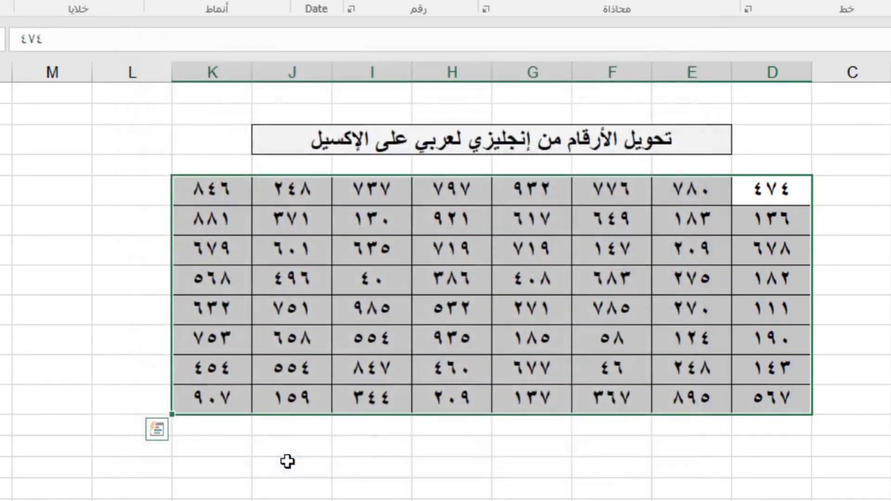
click(29, 292)
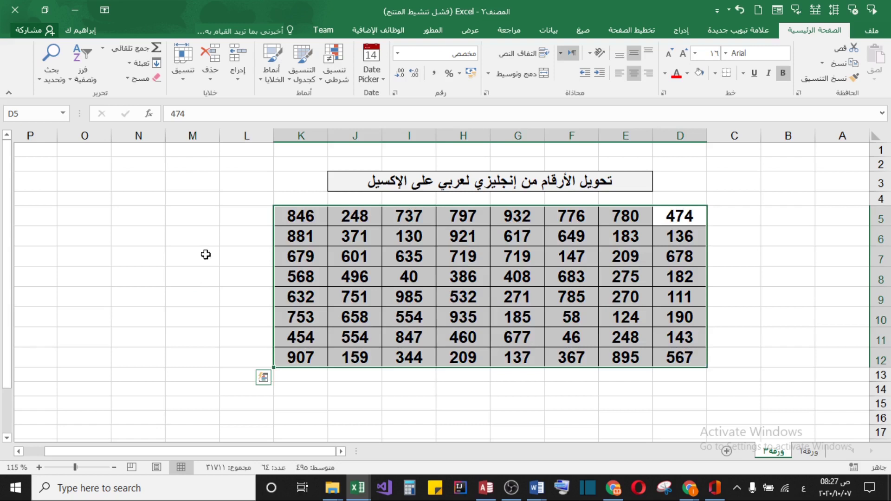
Step: Open the custom number format settings for the table D5:K12 and clear the existing format code
key(Escape)
right_click(519, 256)
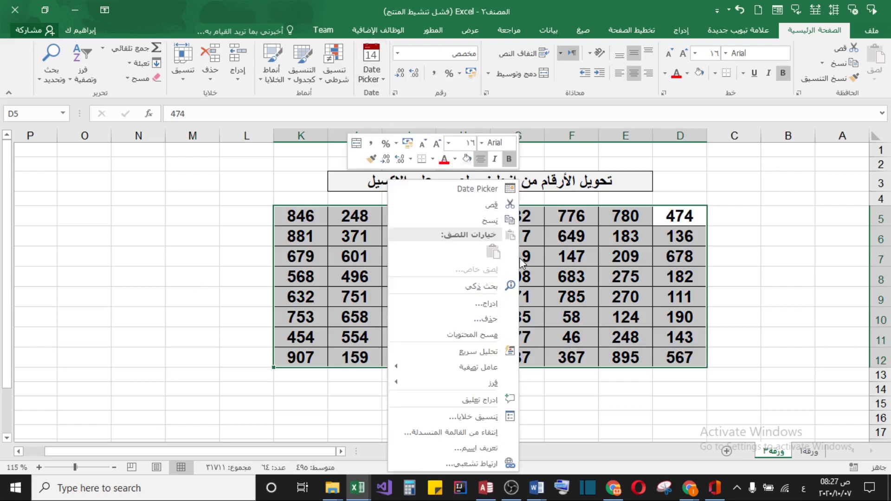
click(471, 417)
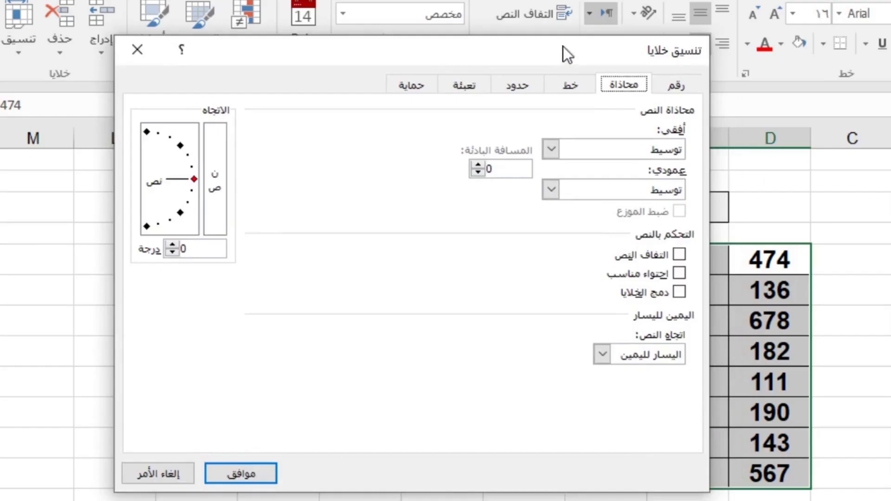
drag(563, 52, 556, 77)
click(650, 112)
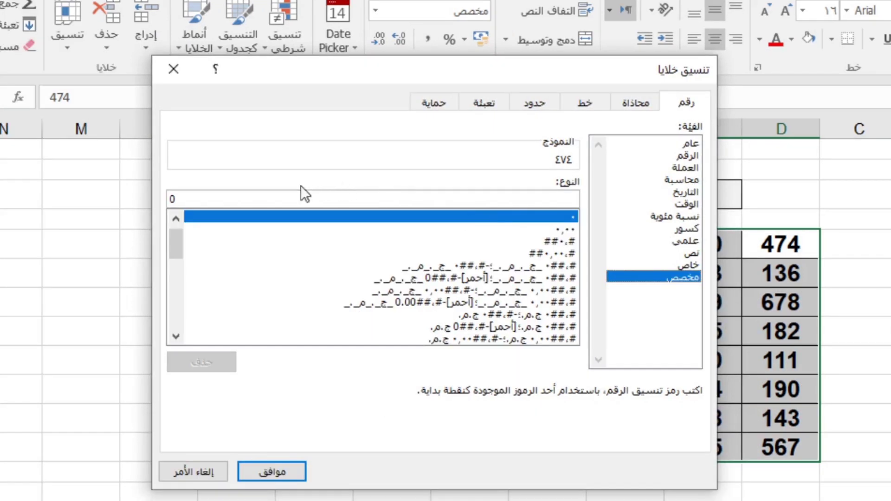
drag(221, 200, 163, 202)
key(BackSpace)
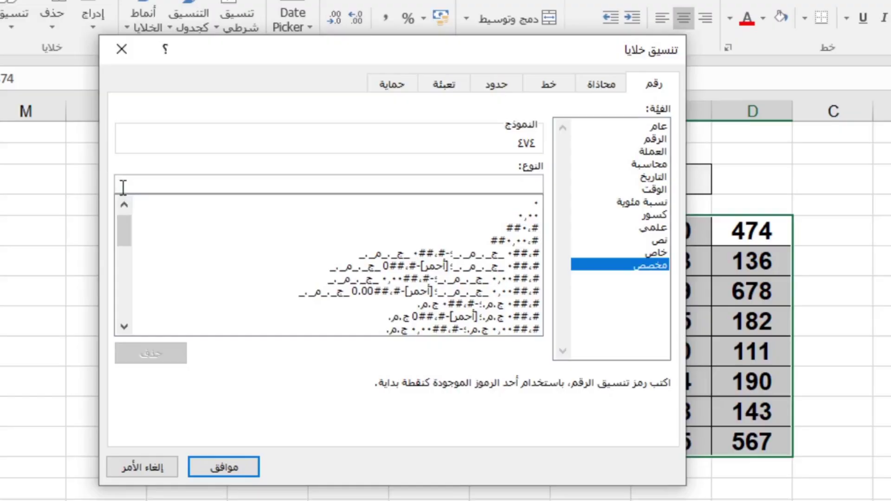
Step: Enter the custom number format code [$-2000000]0 for the table D5:K12 and apply it
text(ع)
key(BackSpace)
text([)
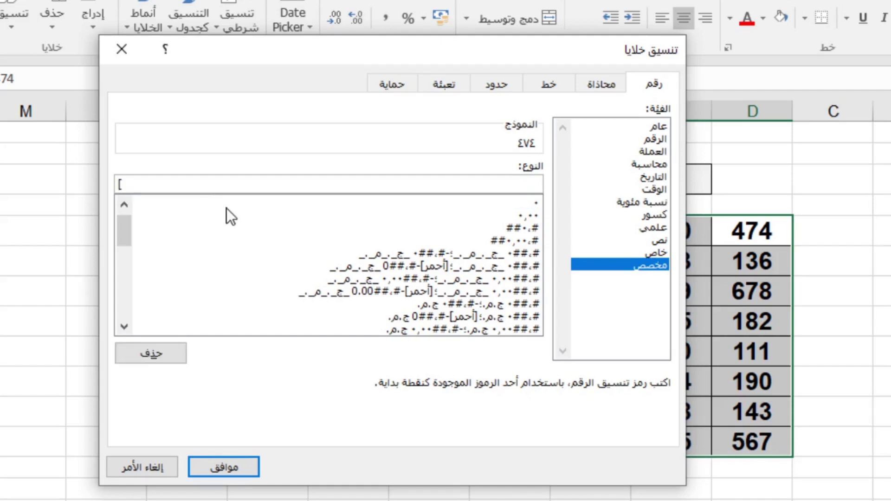
text($-)
text(2)
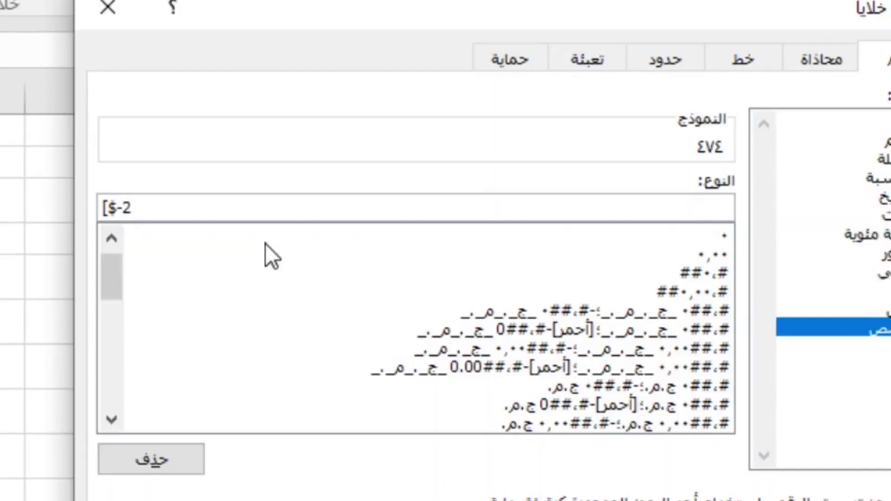
text(000000)
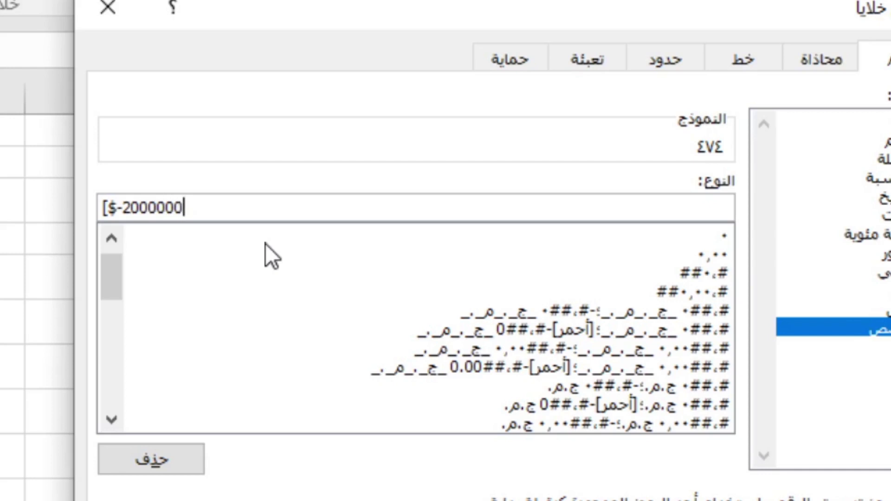
text(])
key(BackSpace)
text(]0)
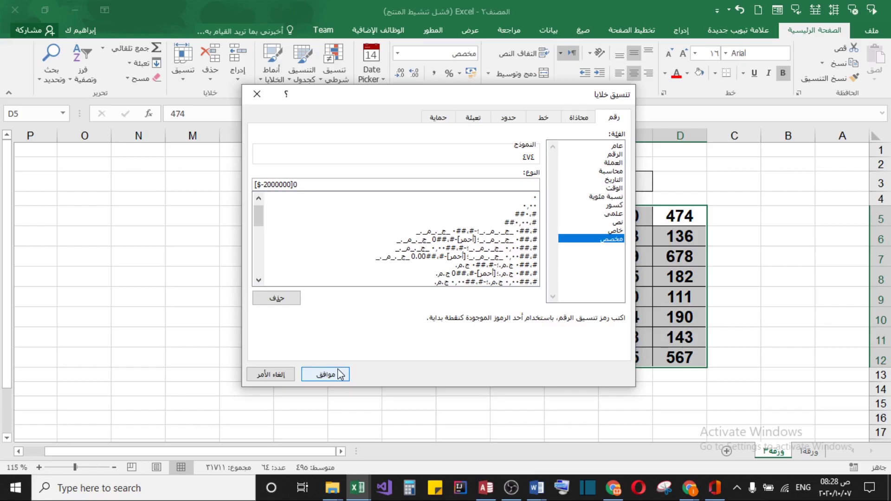
click(337, 369)
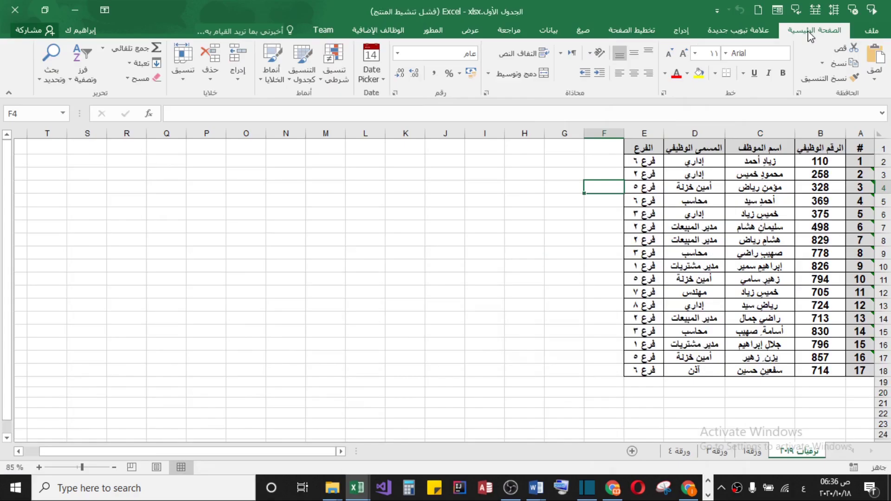
Step: Open the custom footer editor (تذييل مخصص) from the page setup of the employee table's sheet
click(631, 29)
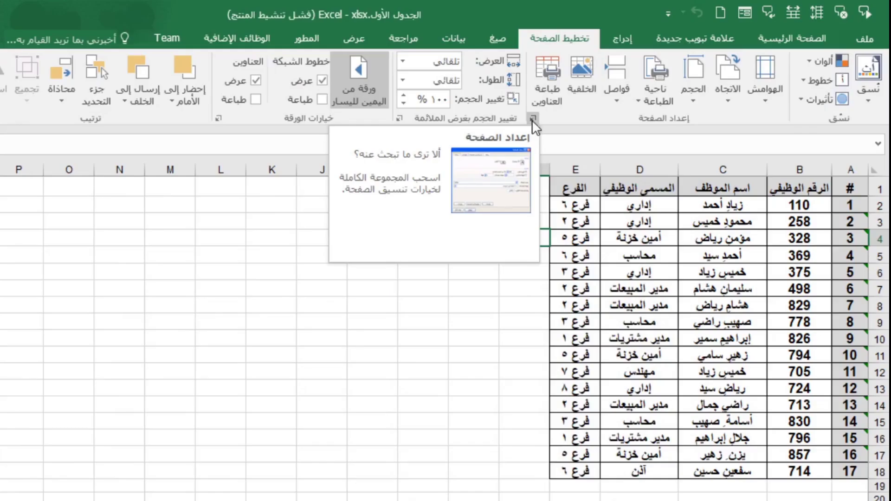
click(531, 120)
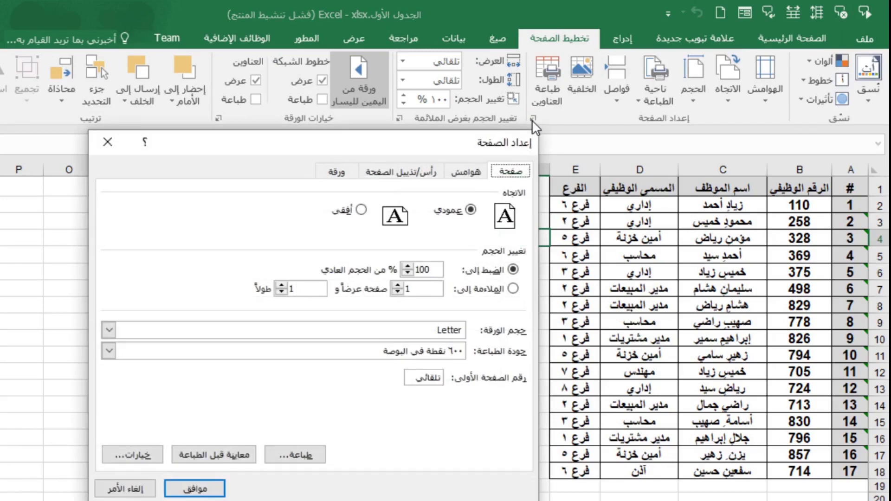
drag(398, 146, 410, 133)
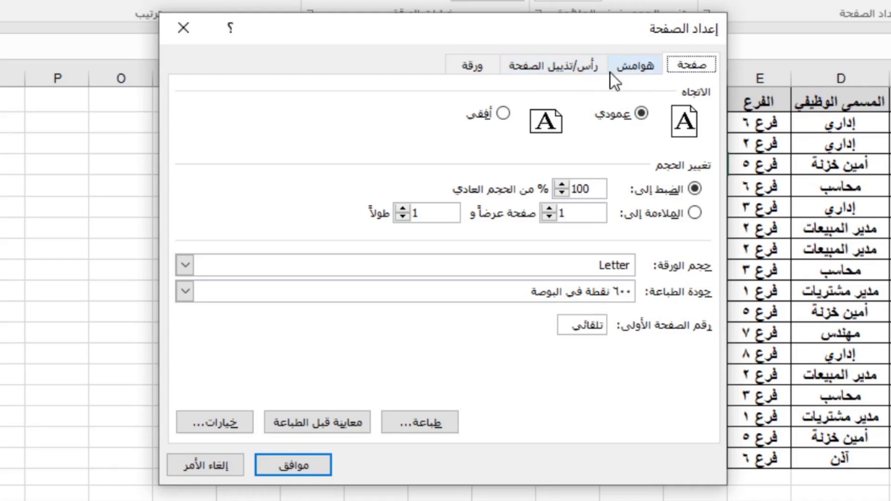
click(554, 74)
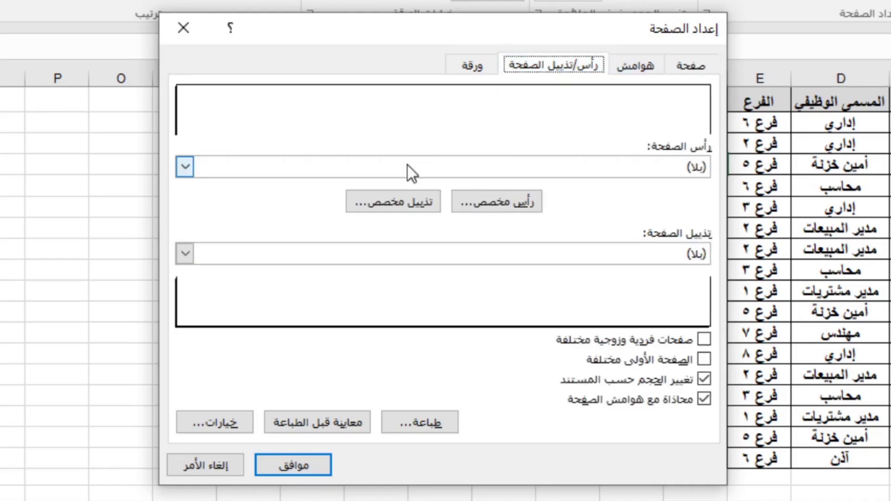
click(399, 206)
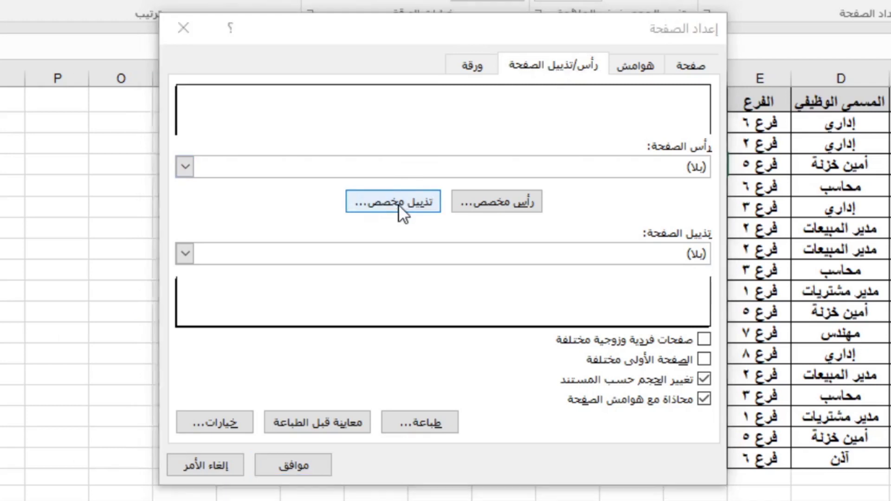
drag(558, 107, 578, 82)
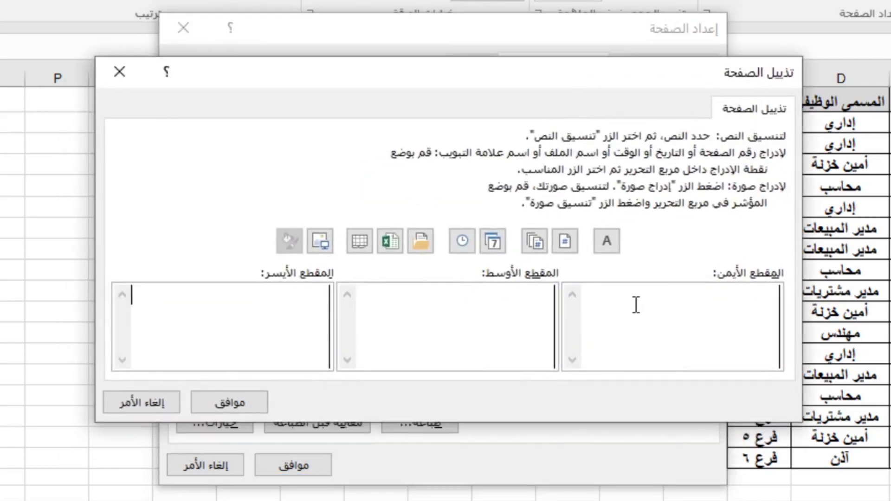
Step: Fill the footer's middle section with "صفحة &[صفحة] من &[صفحات]", using the page number and page count fields
click(366, 302)
click(268, 302)
click(655, 323)
click(441, 311)
click(303, 297)
click(504, 296)
text(صفحة)
click(565, 241)
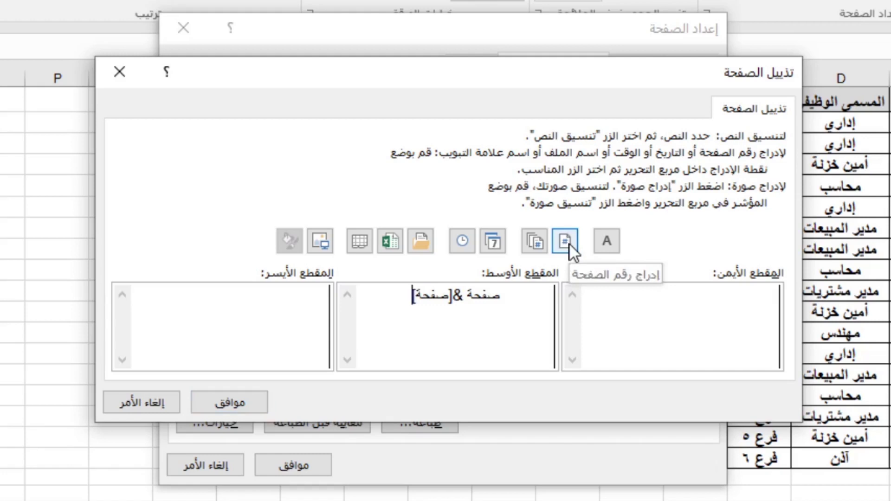
text(من)
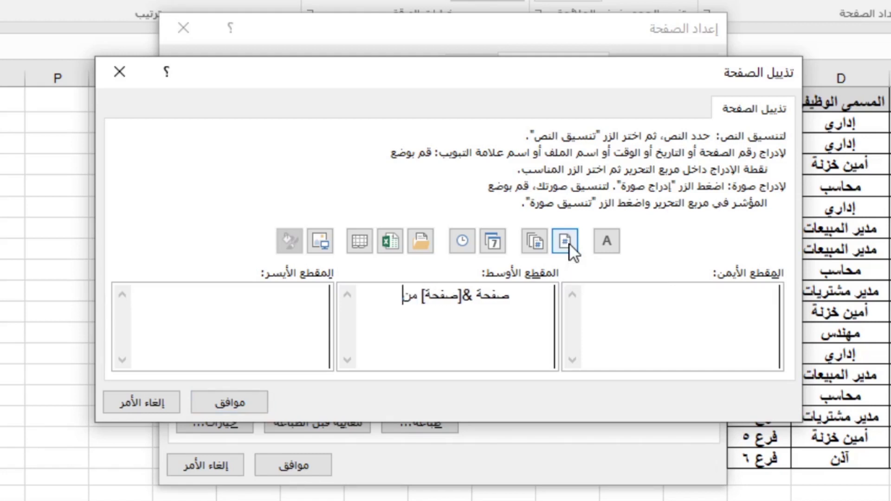
click(535, 241)
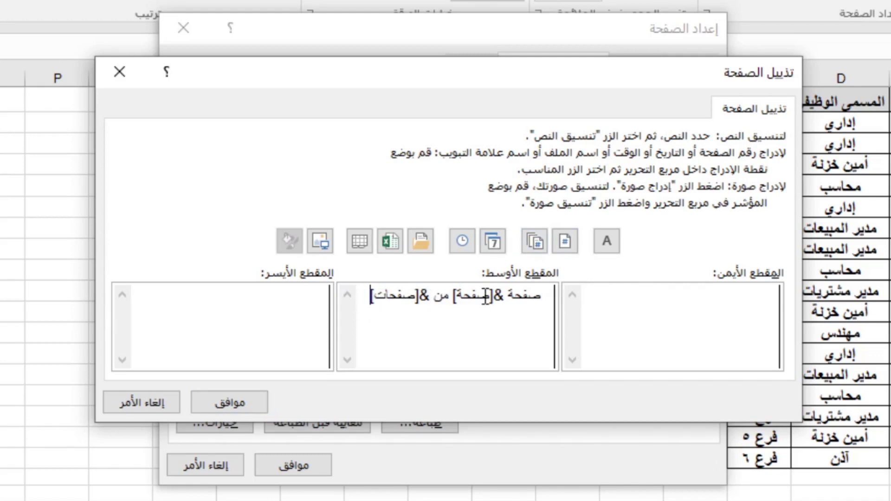
Step: Fill the footer's left section (المقطع الأيسر) with "التاريخ: &[التاريخ] الساعة: &[الوقت]", using the date and time fields
click(287, 299)
text(التاريخ:)
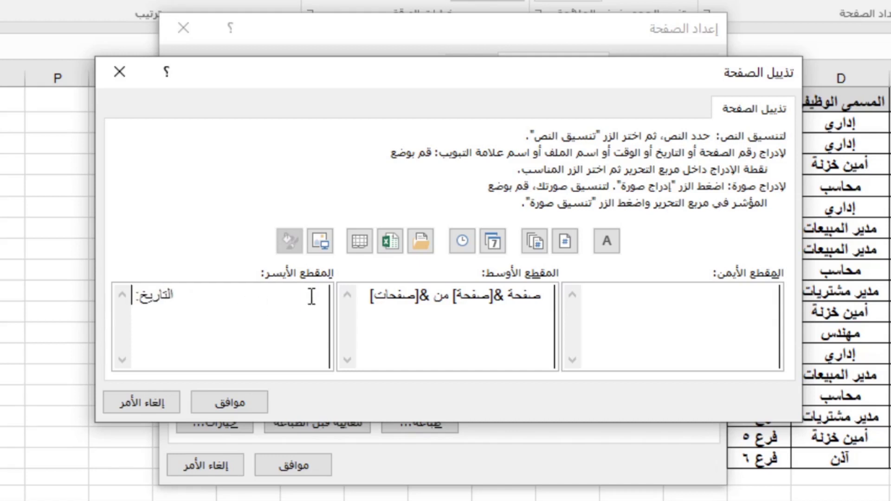
click(490, 244)
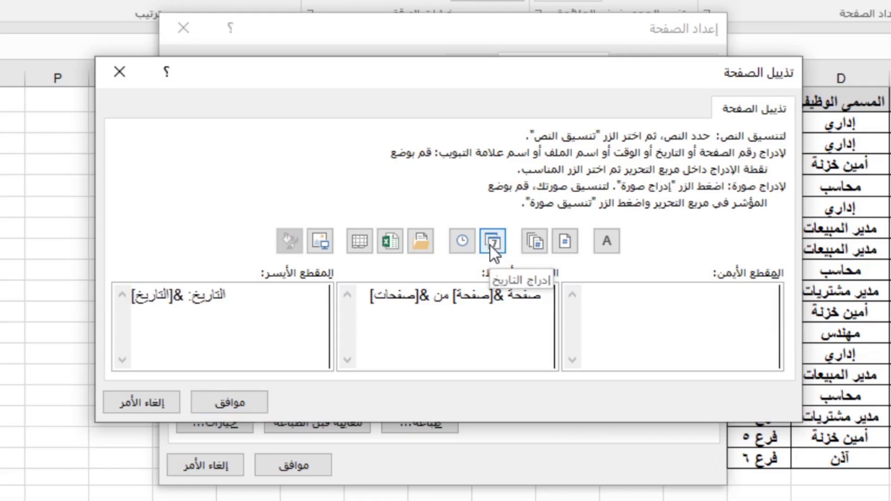
text(الساعة:)
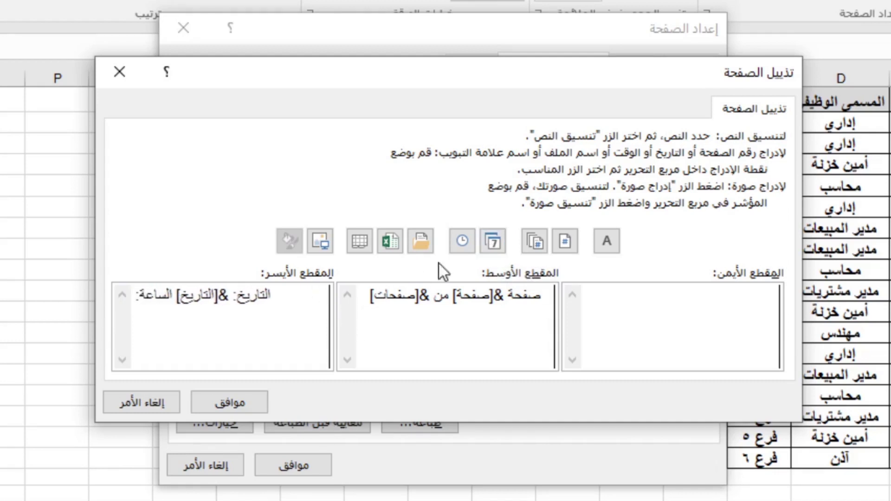
click(462, 241)
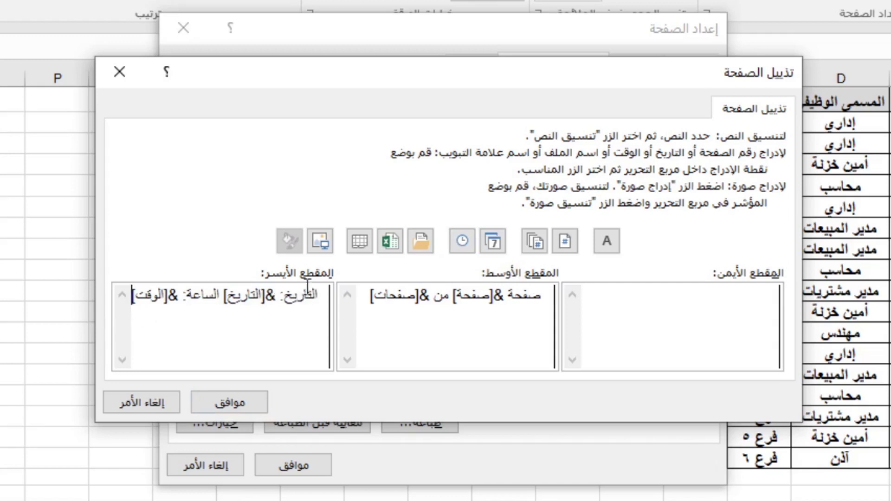
Step: Format the date and time text in the footer as bold (غامق), size 12, and apply the custom footer to the sheet
drag(320, 295, 105, 295)
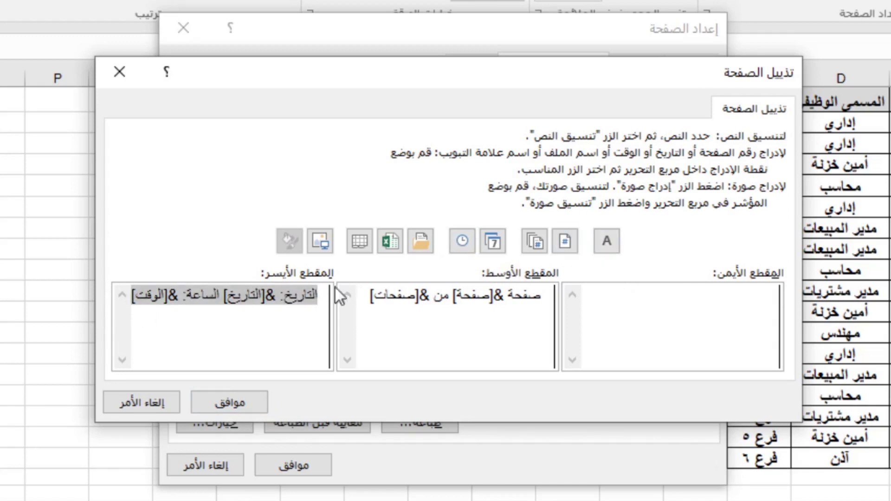
click(607, 240)
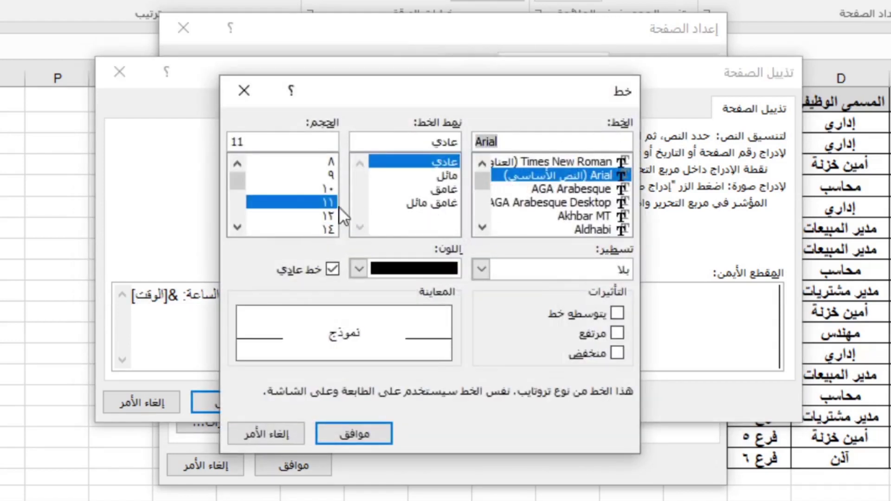
click(434, 190)
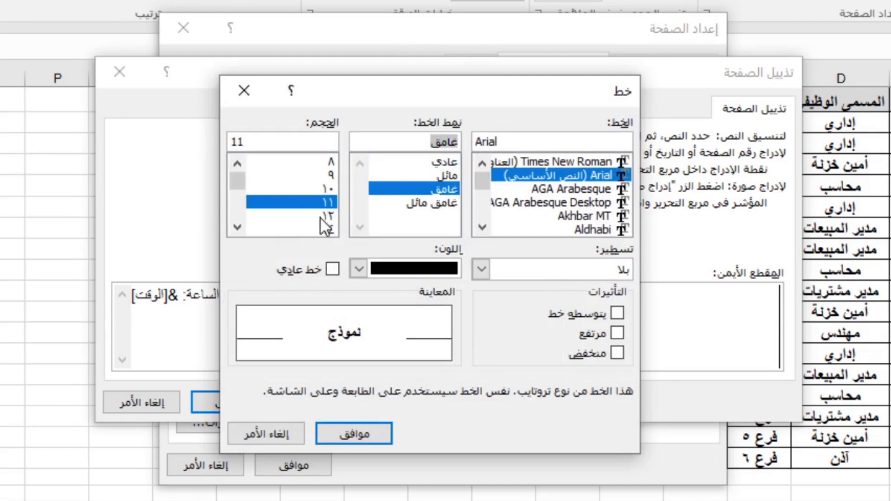
click(317, 216)
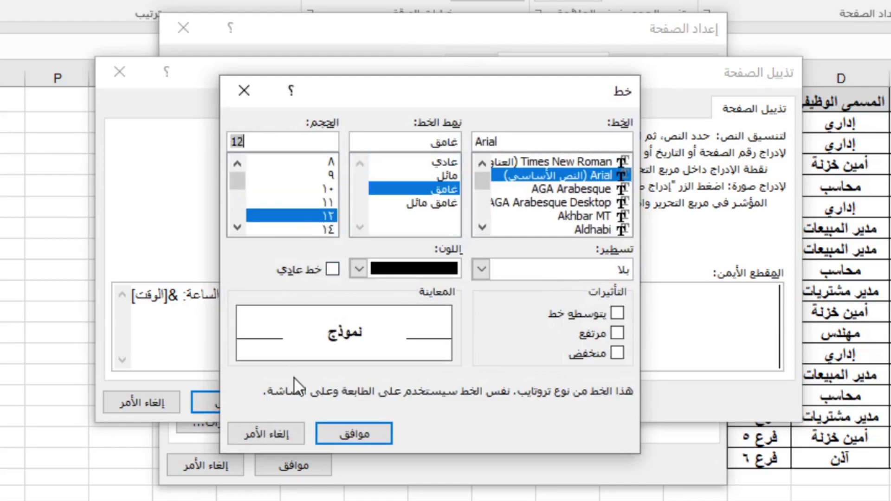
click(330, 429)
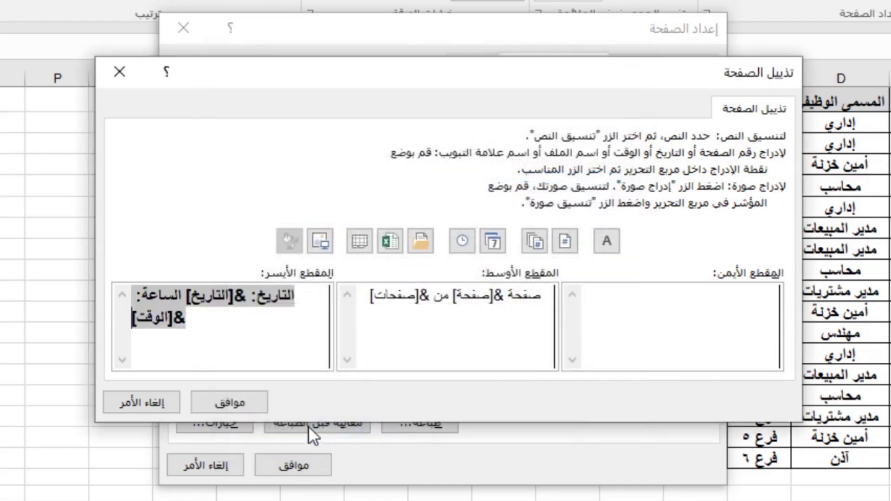
click(252, 402)
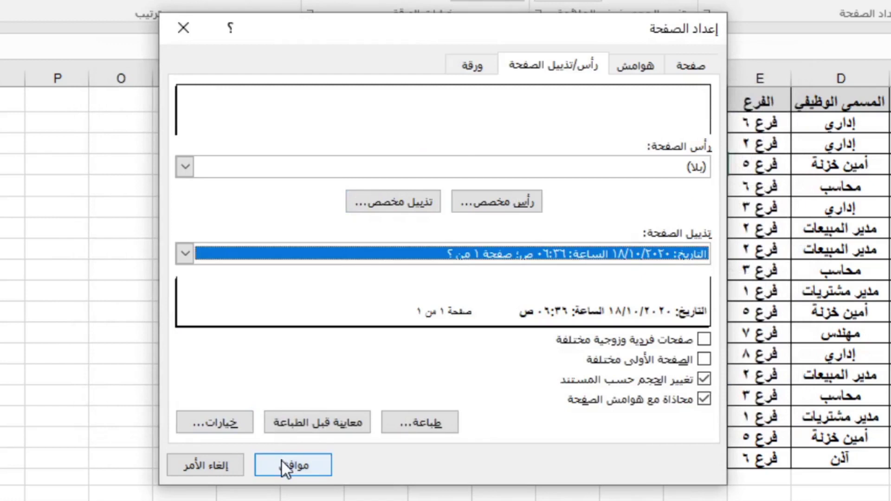
click(283, 462)
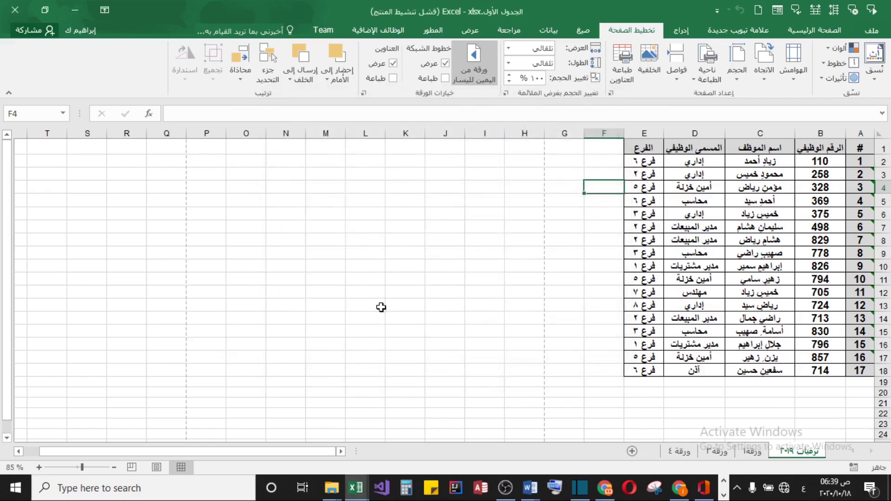
Step: Examine the footer's page numbering, date and time in the enlarged print preview, going through the pages
click(871, 31)
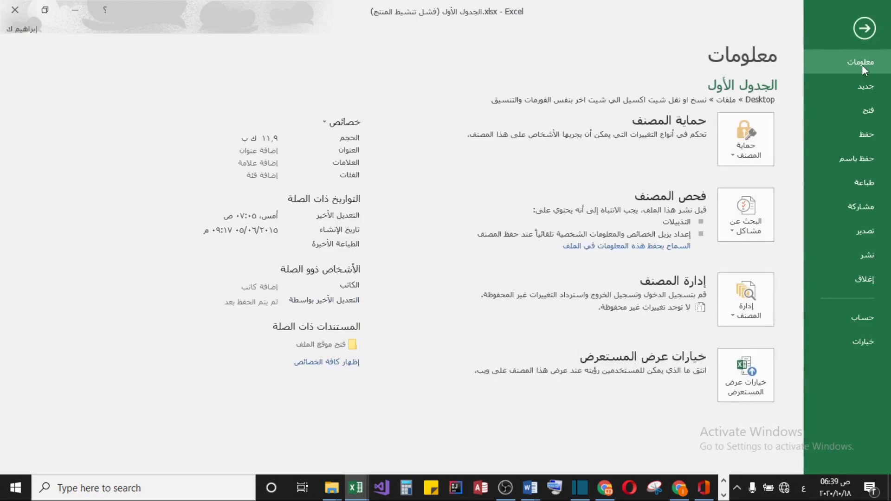
click(849, 180)
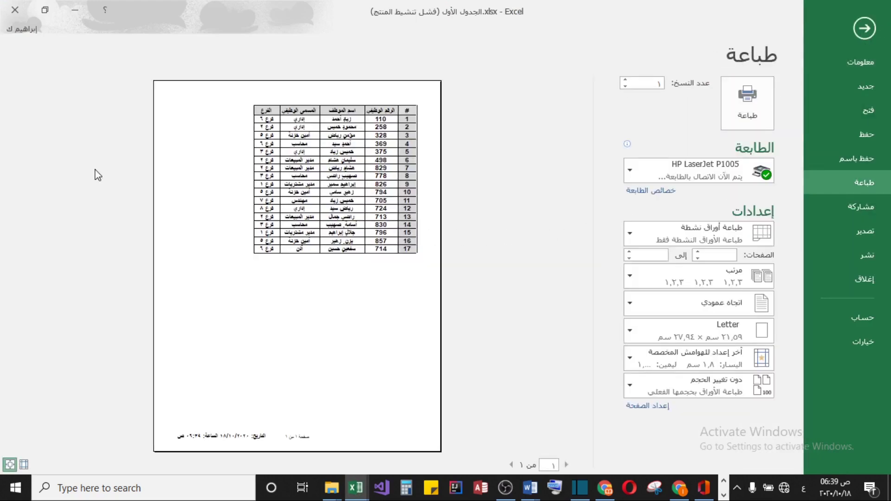
click(9, 464)
click(24, 433)
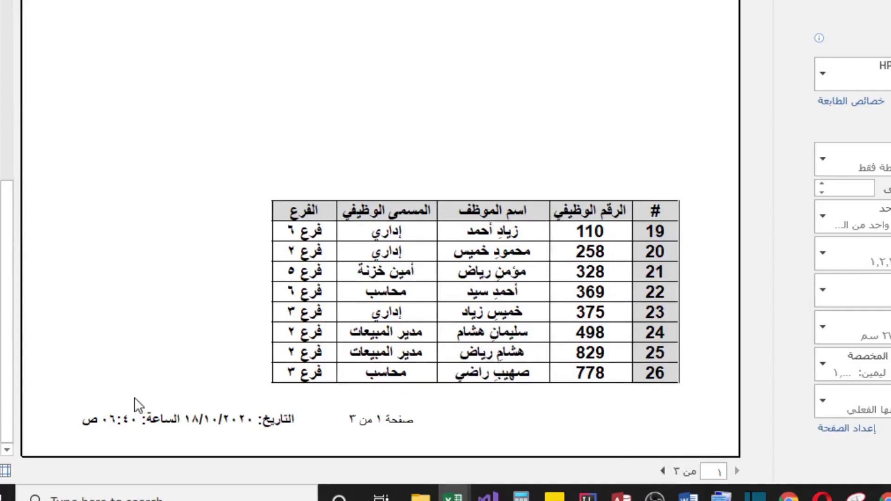
click(666, 470)
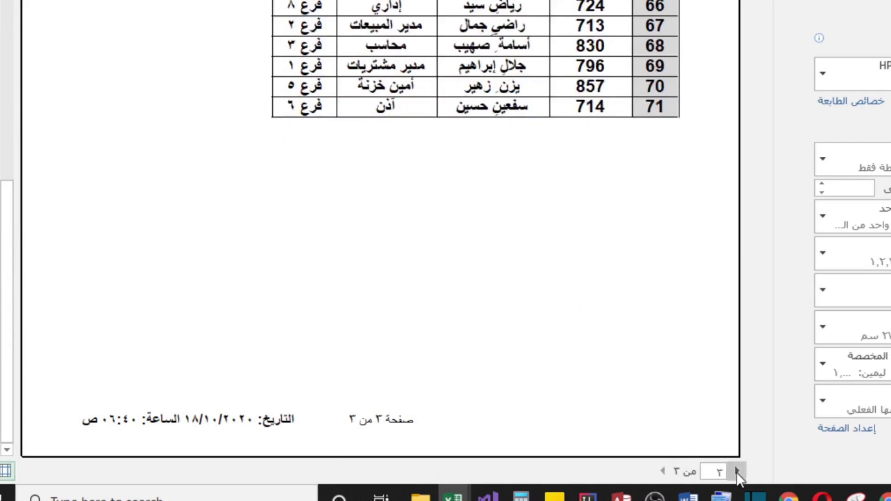
click(737, 471)
click(737, 471)
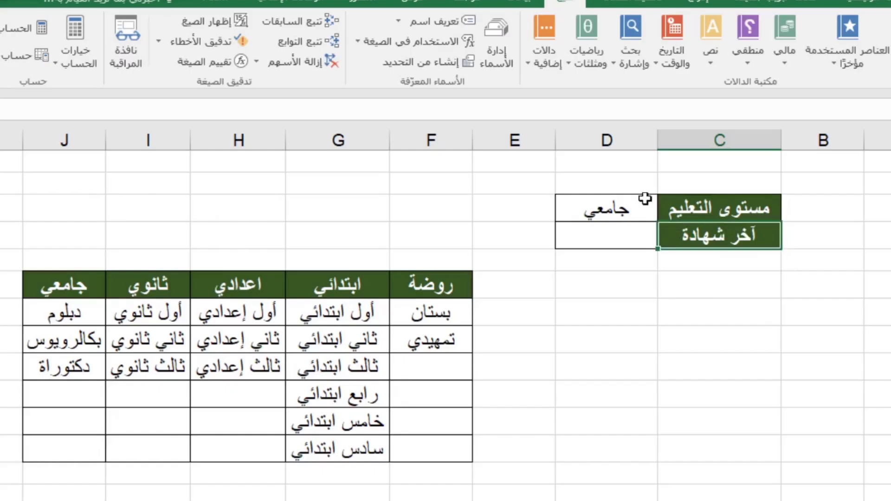
Step: Choose ثانوي as the education level in D3 and open the dependent certificate list in D4
click(632, 185)
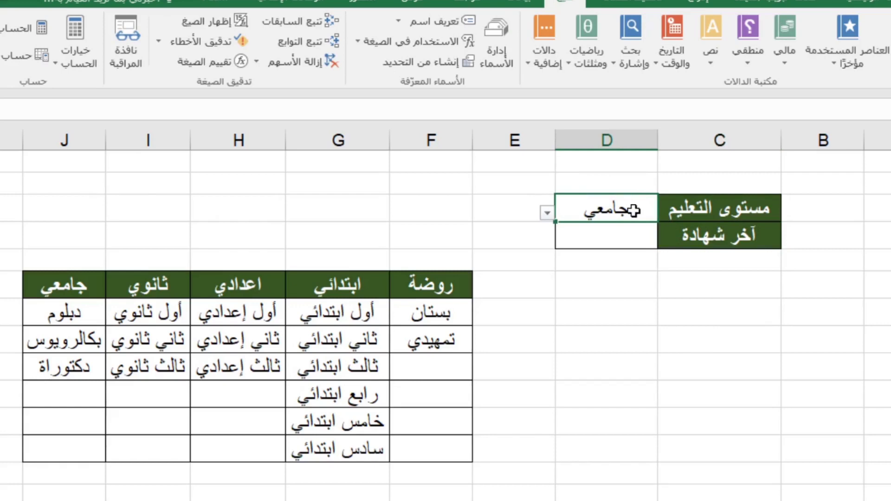
click(575, 239)
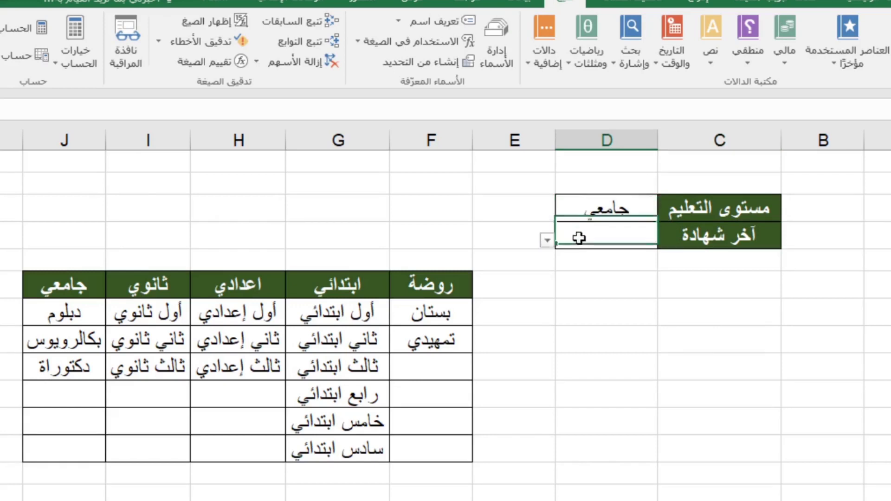
click(573, 214)
click(457, 257)
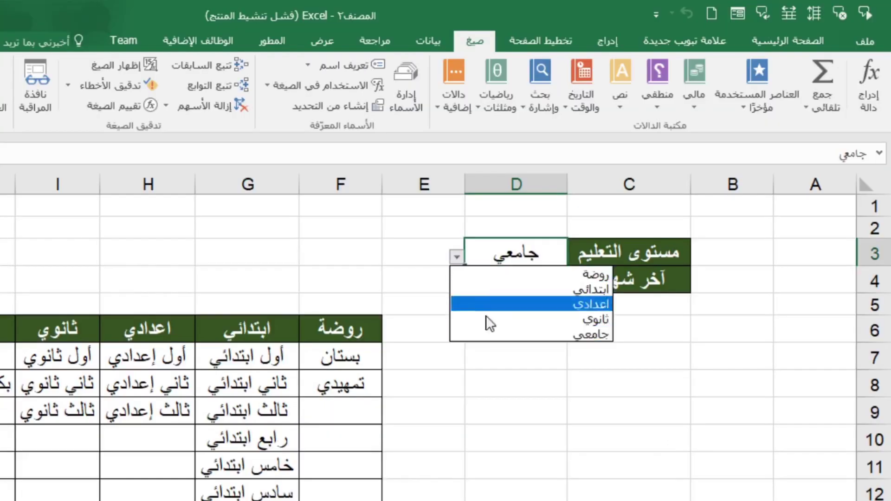
click(464, 319)
click(469, 285)
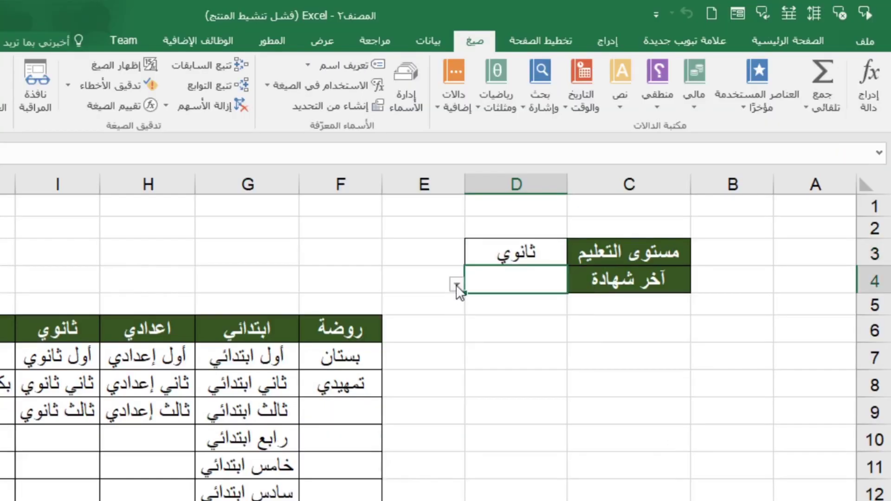
click(456, 285)
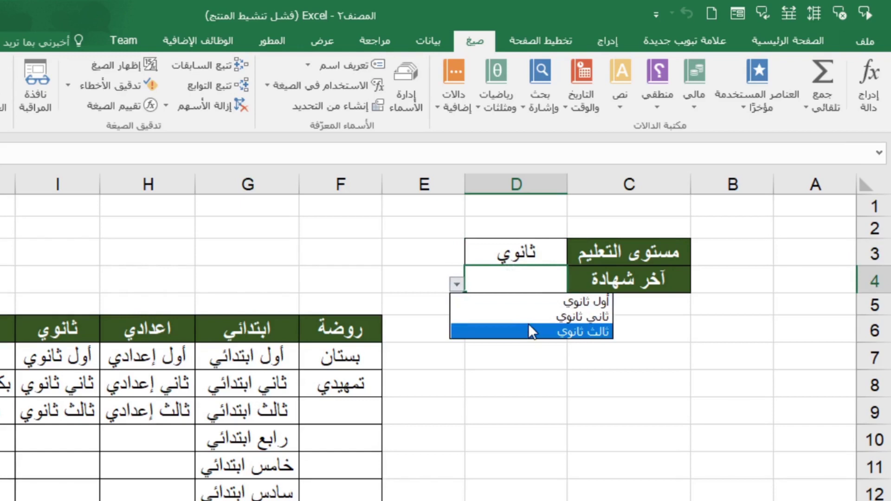
Step: Choose جامعي as the education level in D3 and check the options of the dependent list in D4
click(561, 265)
click(457, 257)
click(525, 332)
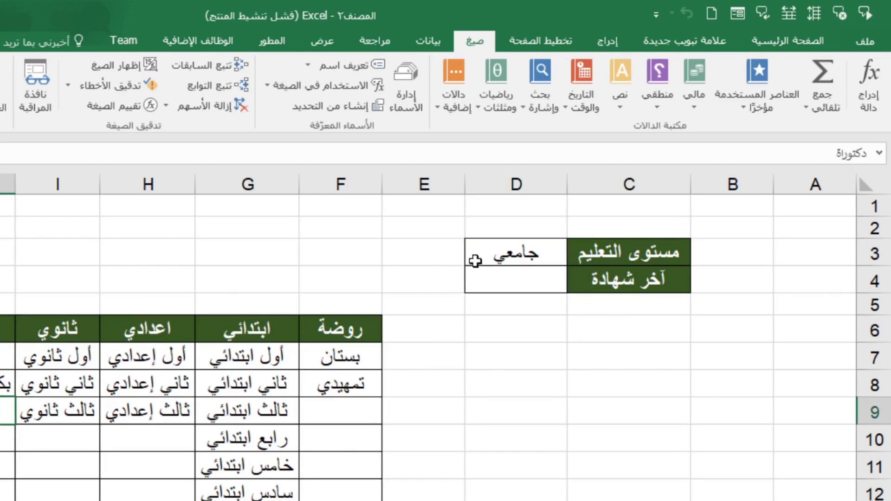
click(463, 255)
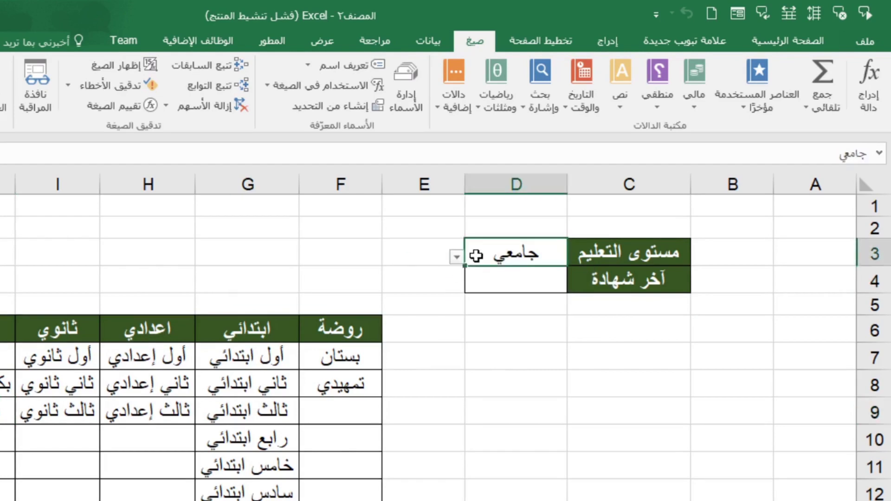
click(467, 281)
click(461, 286)
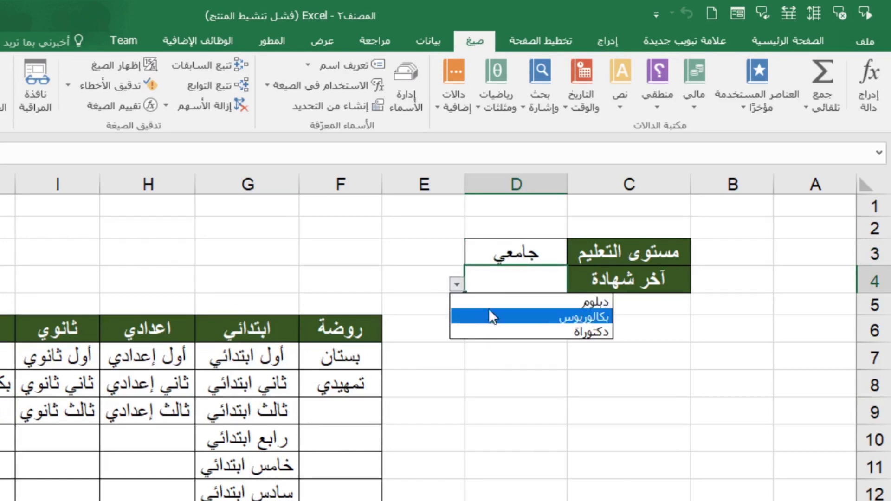
key(Escape)
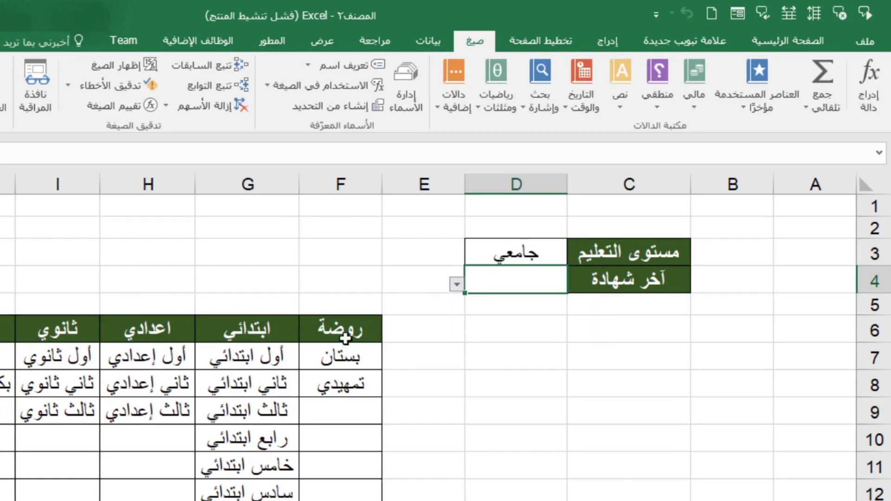
Step: Choose ابتدائي as the education level in D3 and check the options of the dependent list in D4
click(263, 341)
click(511, 257)
click(461, 257)
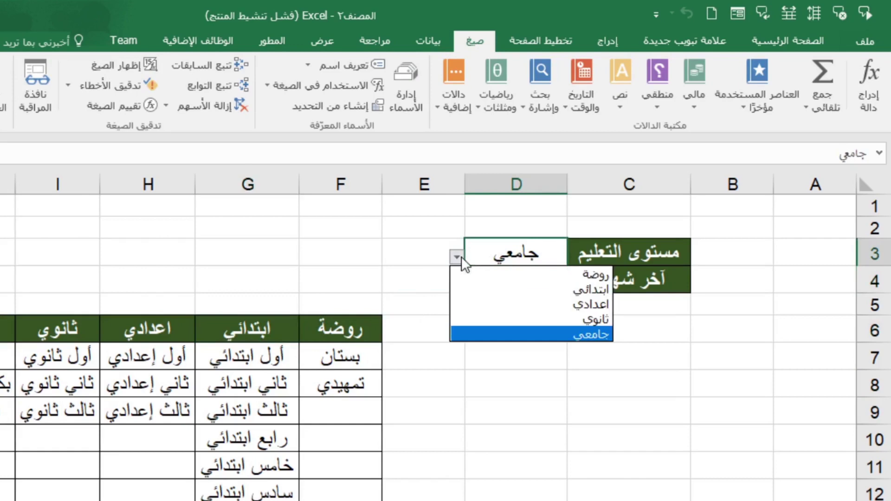
click(539, 290)
key(Return)
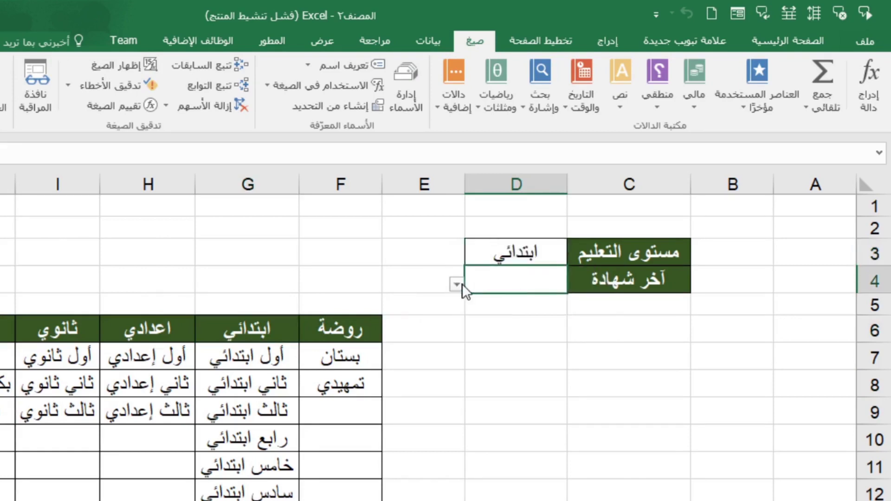
click(462, 283)
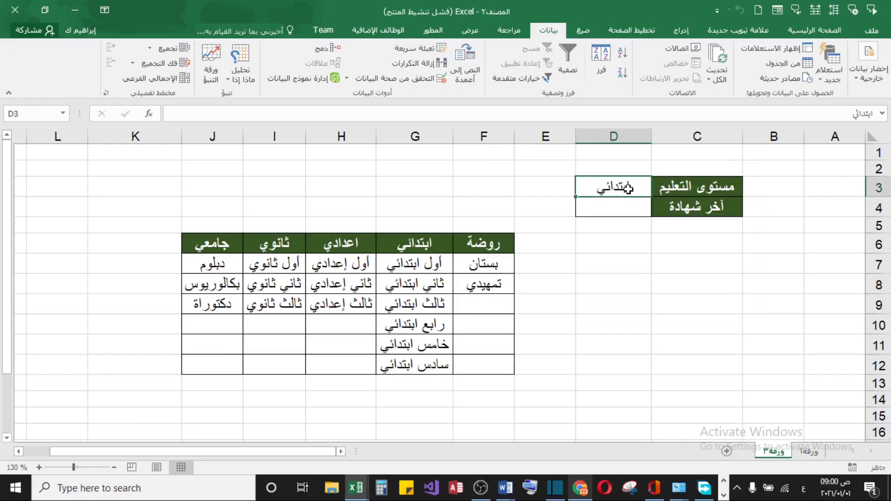
Step: Clear the education level from D3
key(Delete)
drag(627, 189, 626, 215)
click(621, 238)
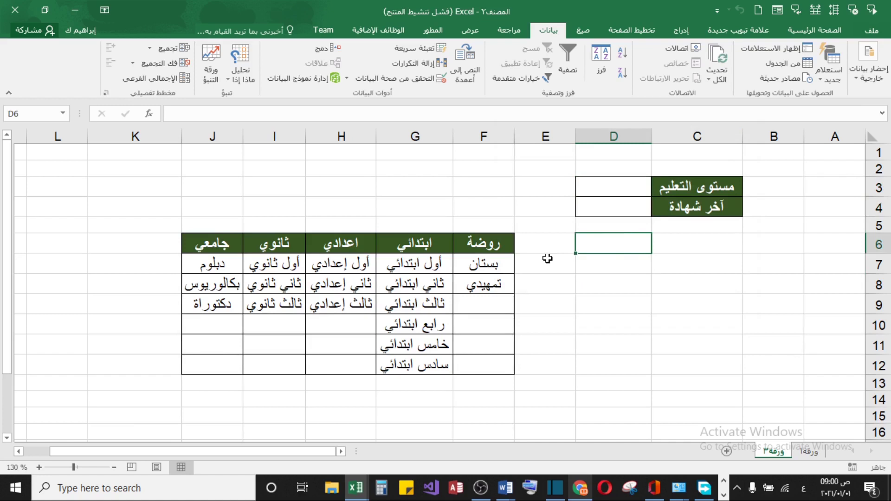
Step: Open data validation for D3 and set the allowed type to a list (قائمة)
click(585, 188)
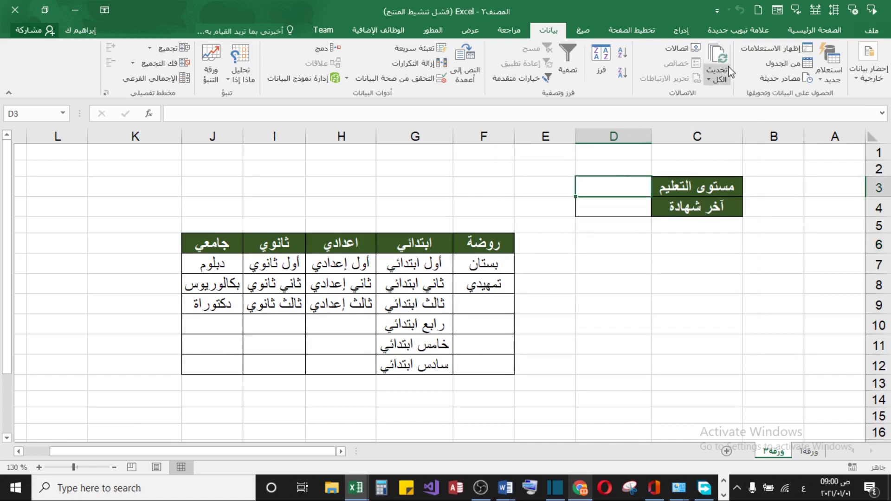
click(815, 30)
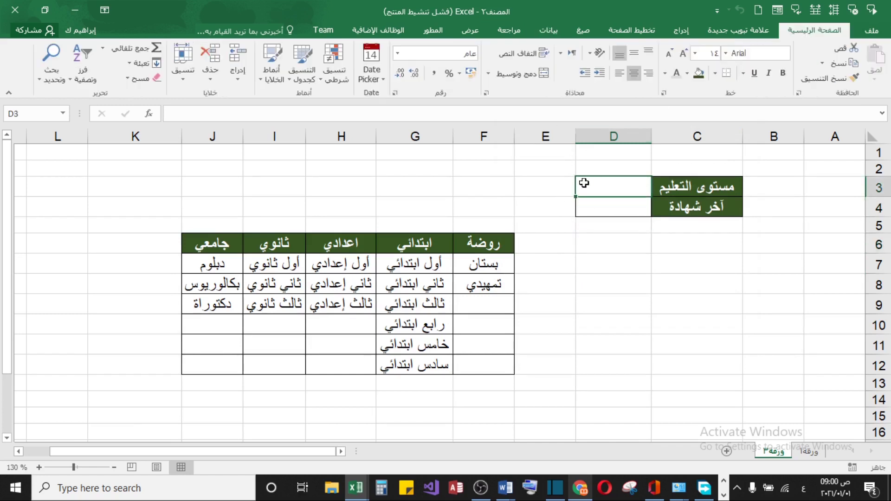
click(552, 33)
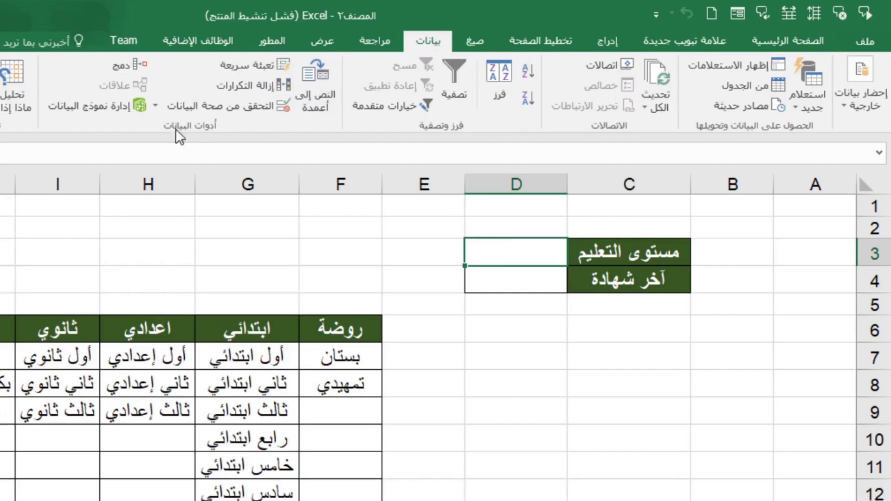
click(226, 107)
drag(634, 126, 667, 151)
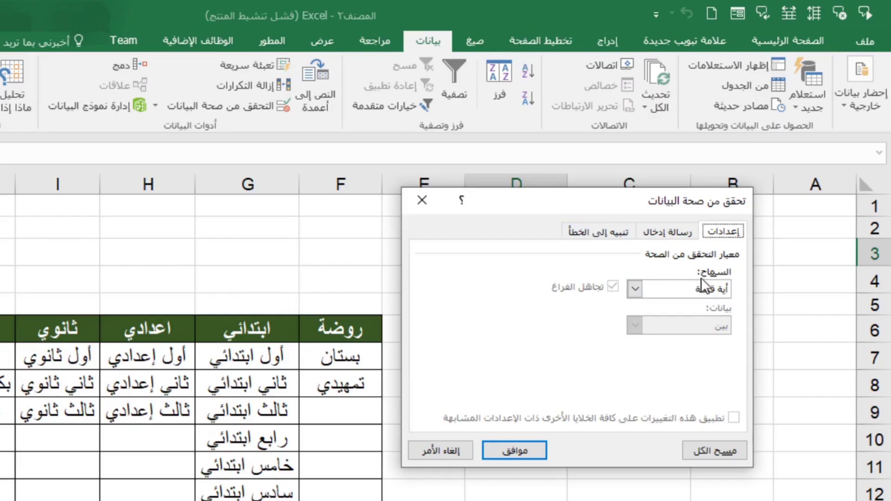
click(701, 279)
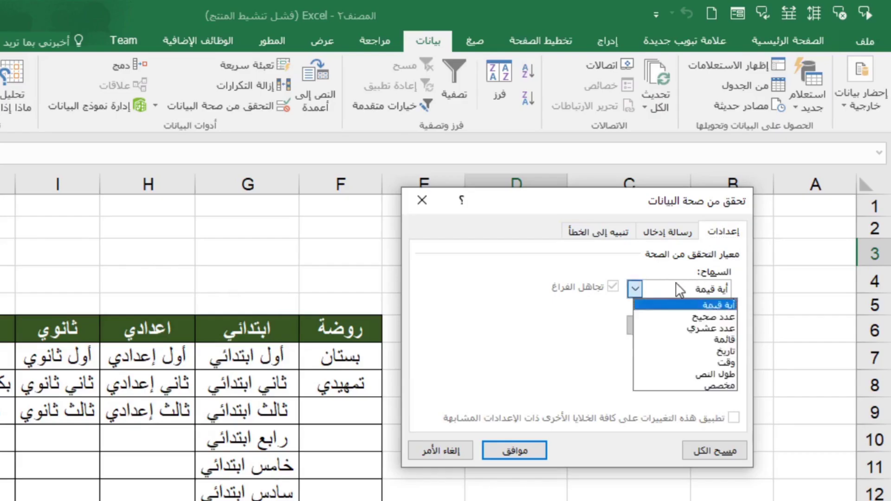
click(701, 339)
Step: Use the table headings =$F$6:$J$6 as the list source for D3 and apply the validation
click(653, 268)
click(636, 268)
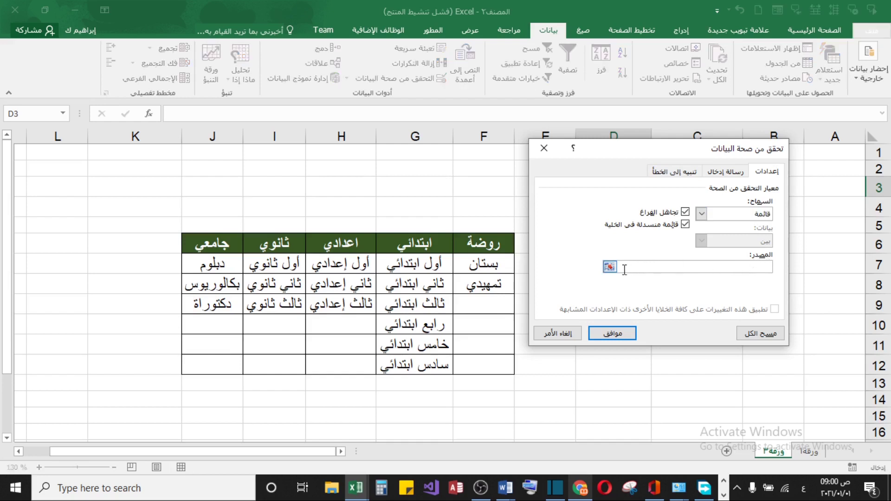
click(609, 267)
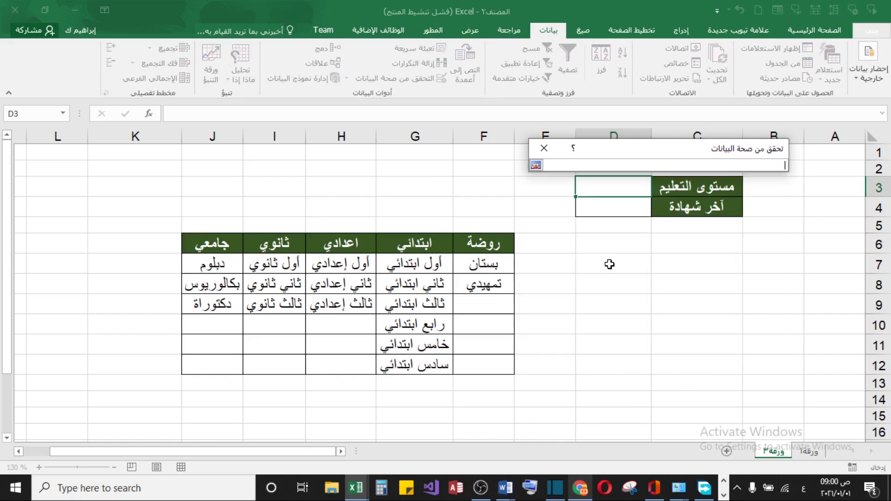
drag(507, 250, 206, 244)
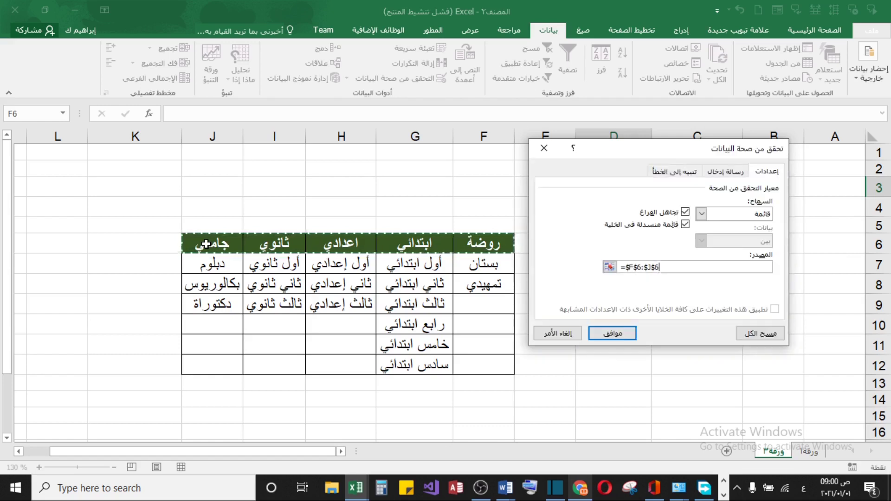
click(613, 333)
Step: Compare the drop-down options in D3 with the education level headings in F6:J6
click(613, 191)
click(569, 191)
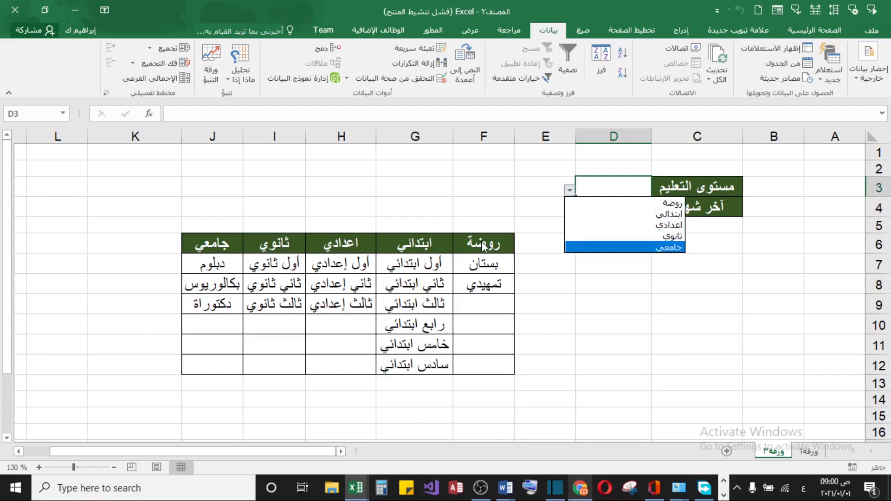
click(485, 243)
drag(485, 242, 219, 246)
click(570, 200)
click(578, 188)
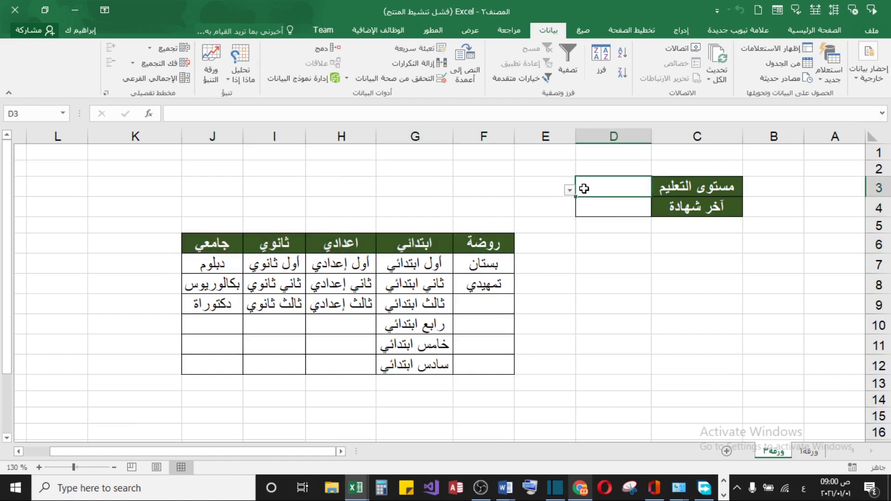
click(570, 190)
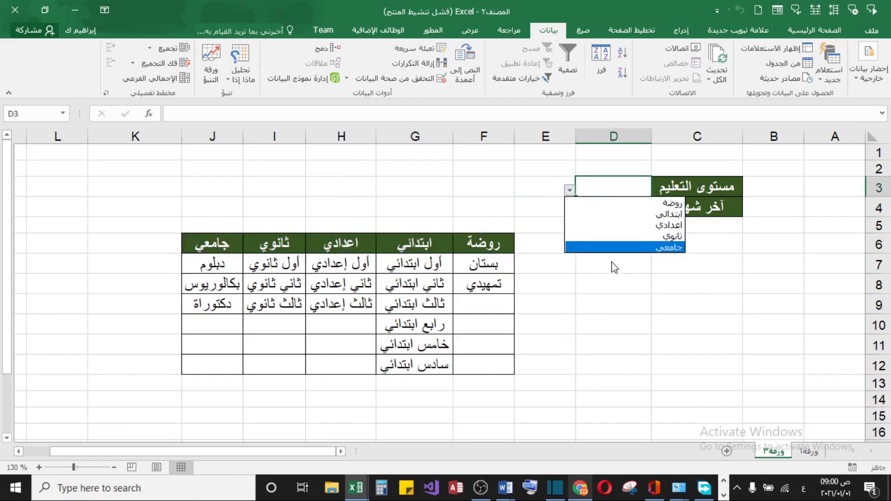
click(611, 277)
Step: Create named ranges from the table F6:J12, taking the names from the top row (الصف العلوي) only
click(622, 210)
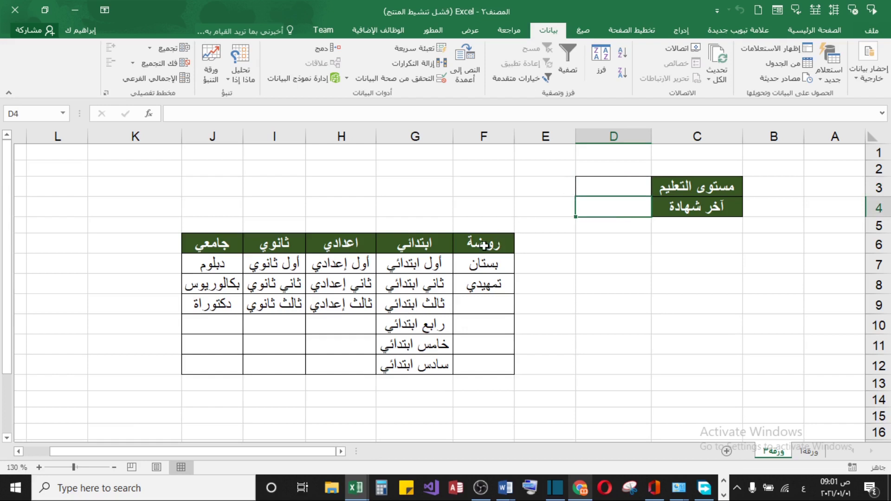
mouse_move(481, 244)
mouse_down()
mouse_move(413, 302)
mouse_move(218, 325)
mouse_up()
click(341, 324)
drag(476, 244, 428, 328)
drag(202, 356, 202, 355)
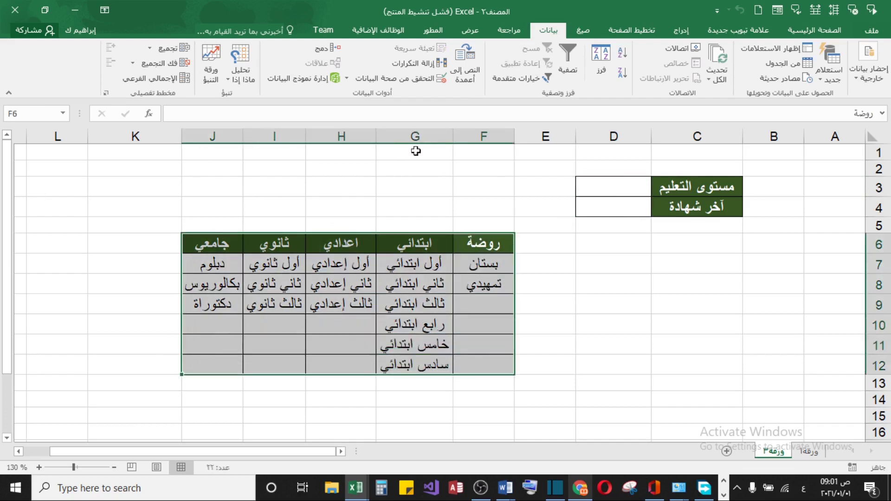
click(575, 30)
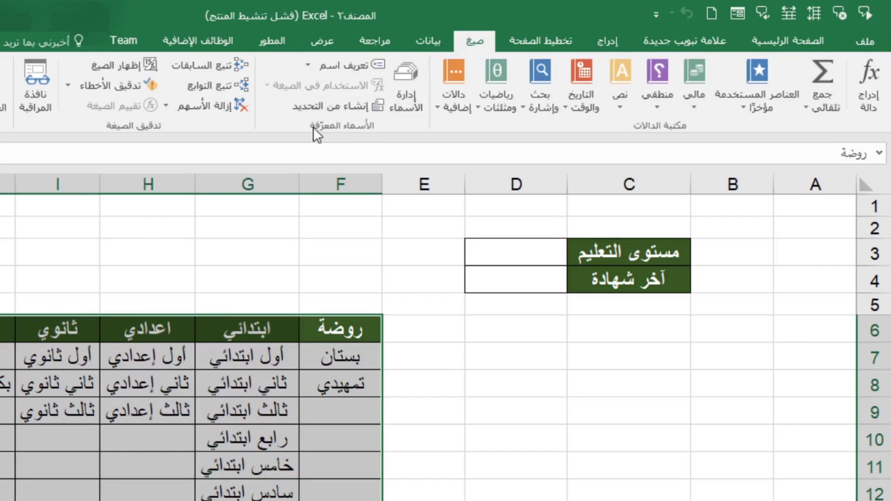
click(327, 109)
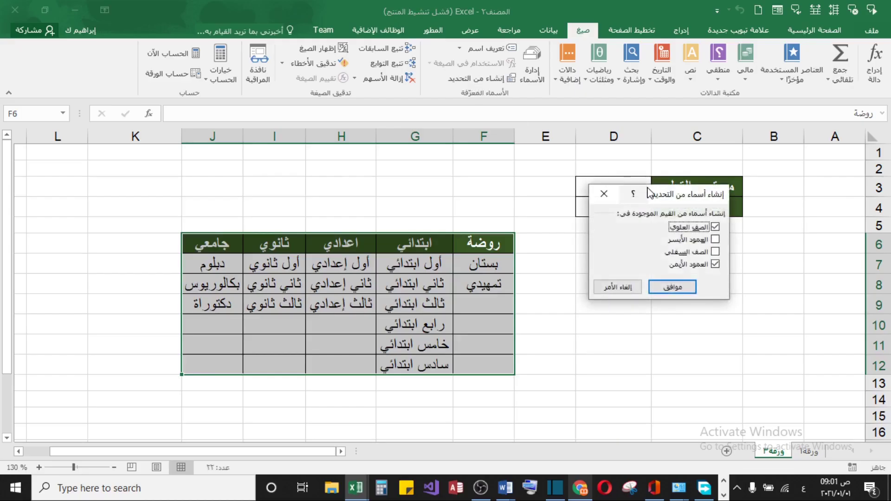
drag(649, 193, 611, 203)
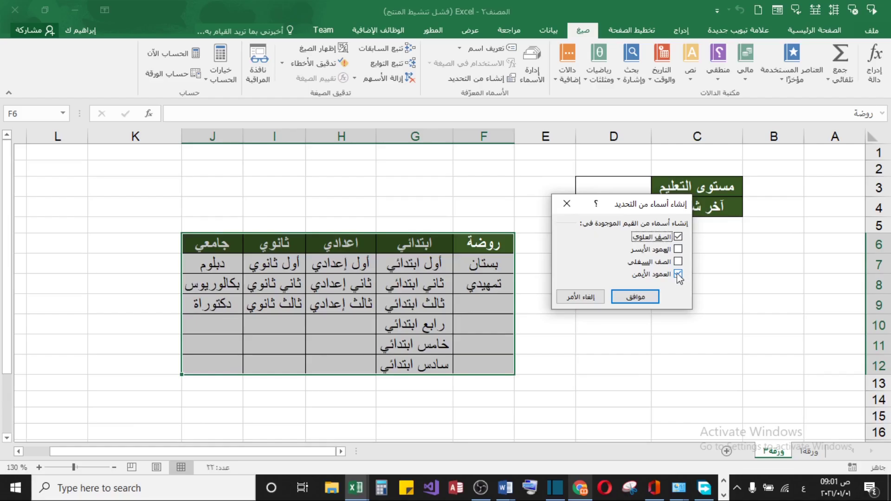
click(678, 274)
click(652, 299)
Step: Examine the named ranges and the cells they refer to in the Name Manager (إدارة الأسماء)
drag(494, 245, 492, 364)
drag(427, 246, 425, 367)
click(332, 246)
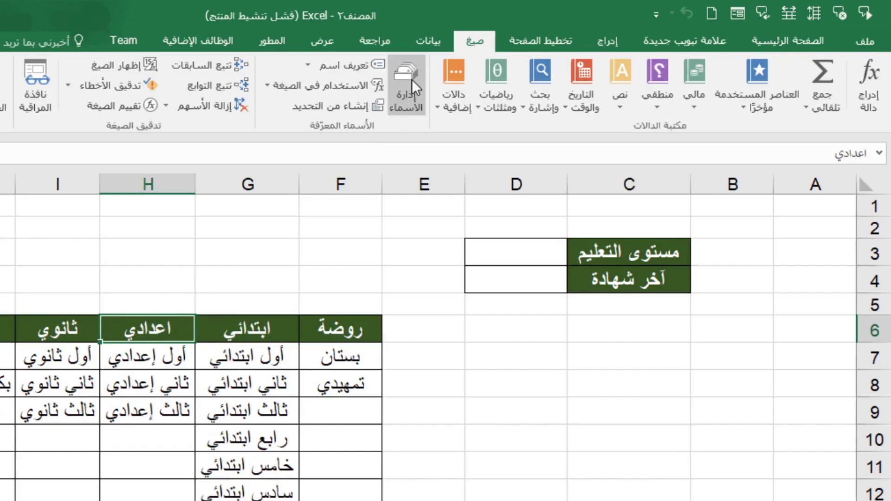
click(411, 80)
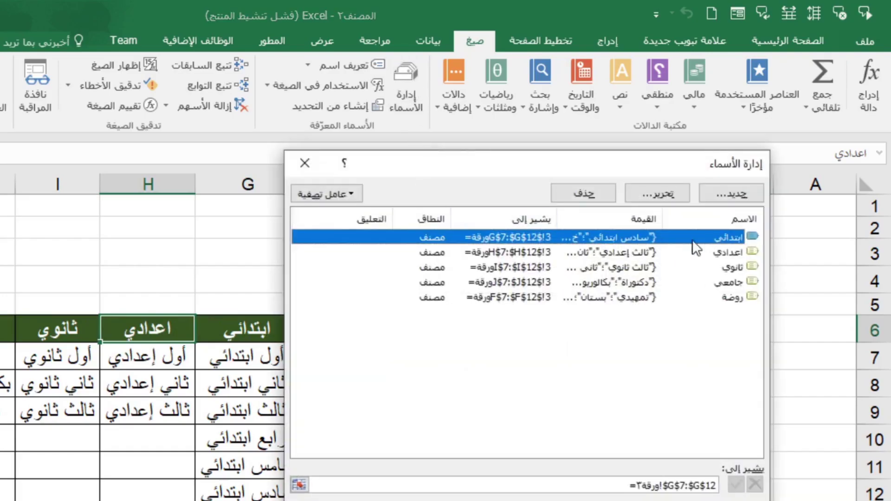
drag(591, 163, 673, 167)
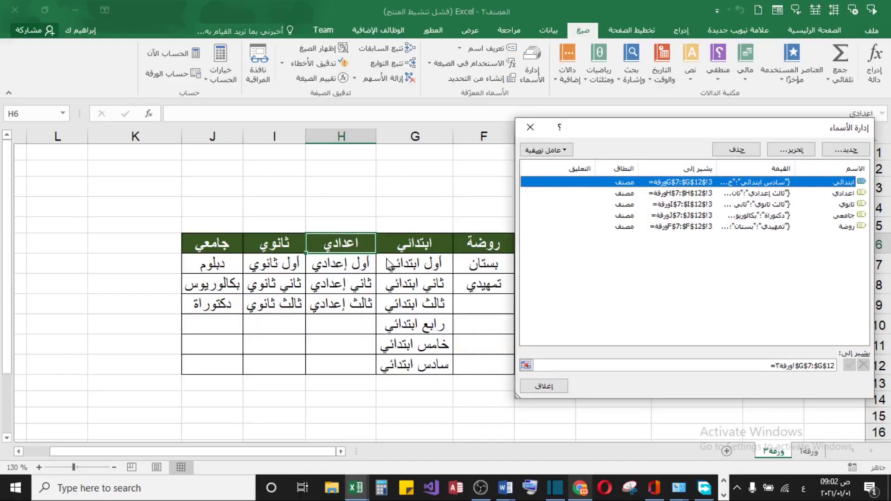
click(544, 386)
Step: Try the named range =ابتدائي as a formula in K7 to check which cells it covers
click(170, 265)
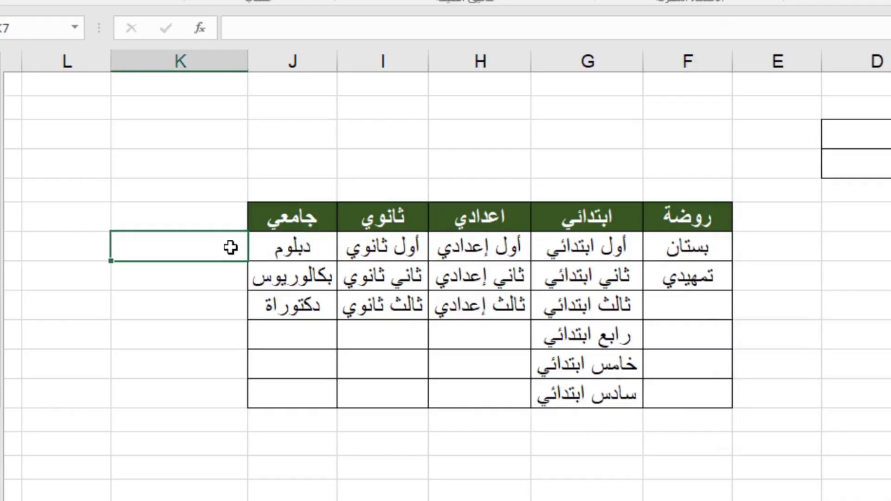
text(=)
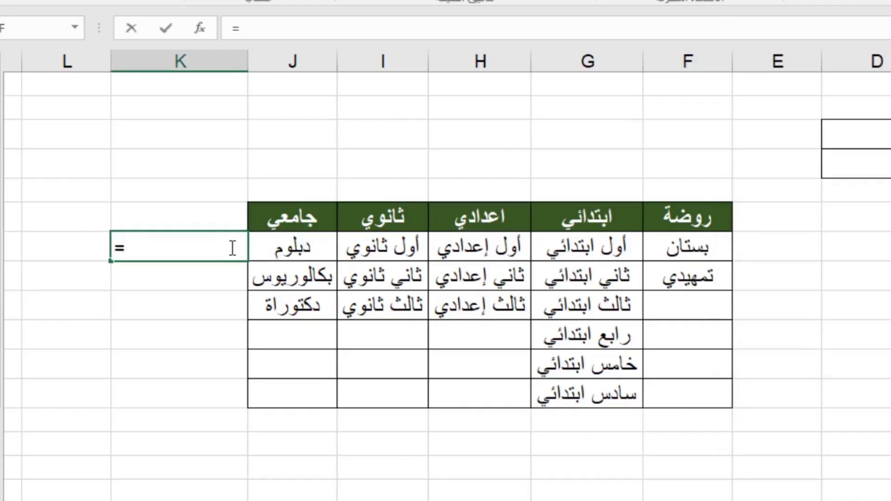
text(اب)
key(Tab)
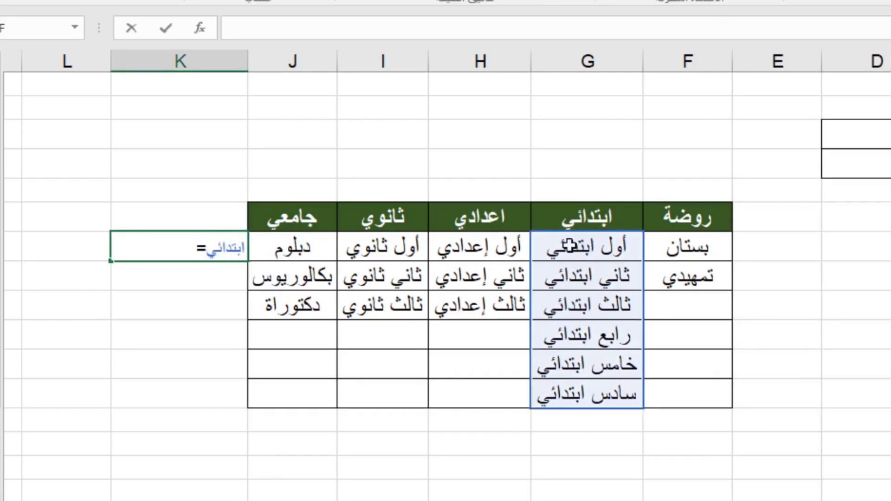
Step: Try =اعدادي as the formula in K7 instead, check the cells it covers, and cancel the entry
key(BackSpace)
key(BackSpace)
key(BackSpace)
key(BackSpace)
key(BackSpace)
key(BackSpace)
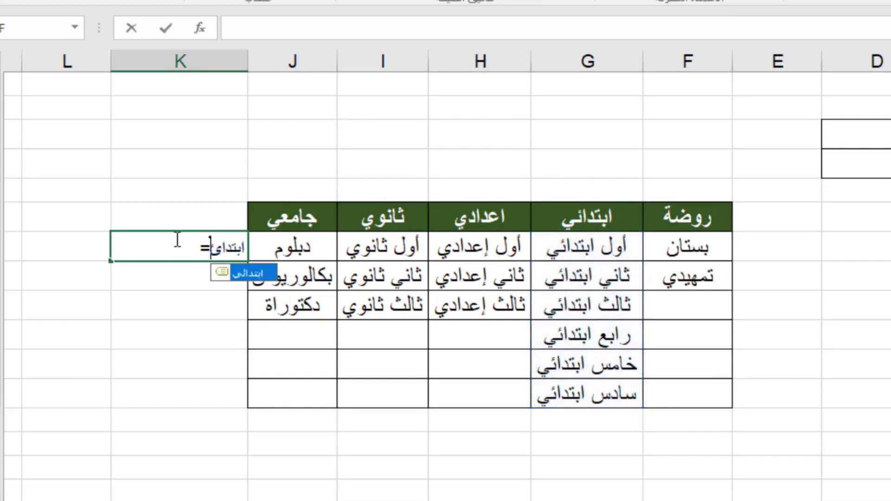
text(عدادي)
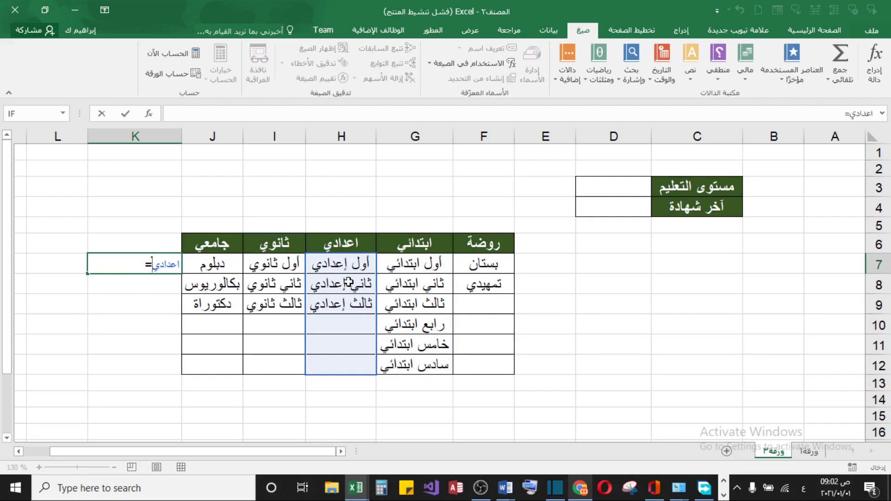
key(Escape)
Step: Open data validation for D4 and set the allowed type to a list (قائمة)
click(601, 211)
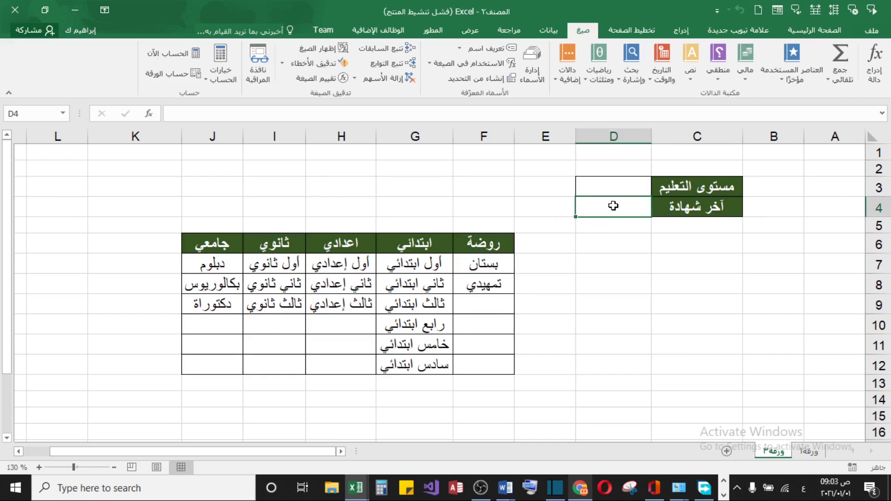
click(791, 28)
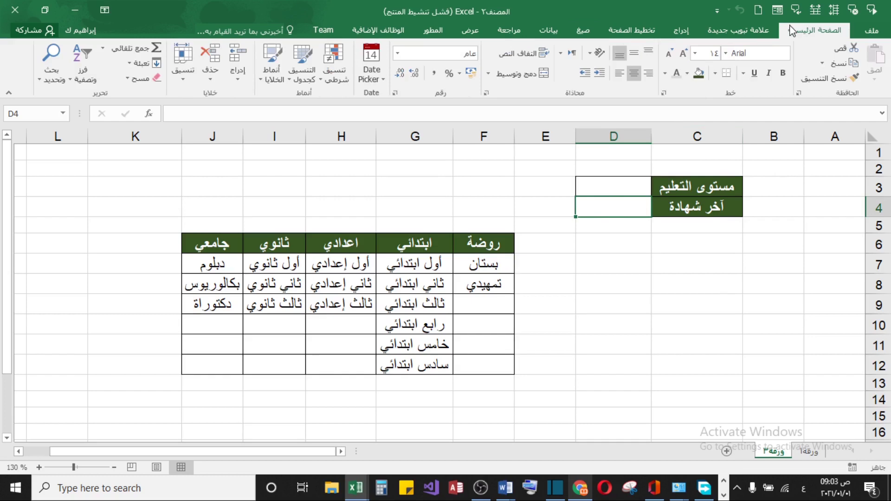
click(536, 33)
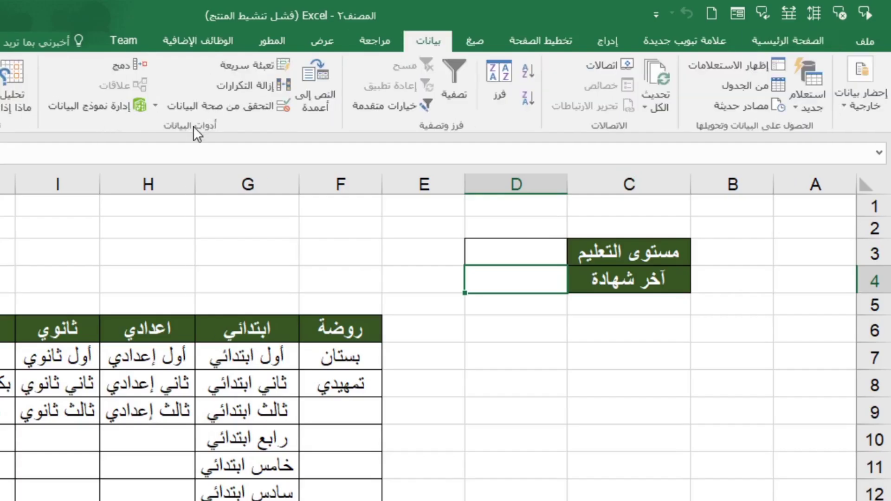
click(208, 107)
drag(595, 205, 198, 225)
click(290, 317)
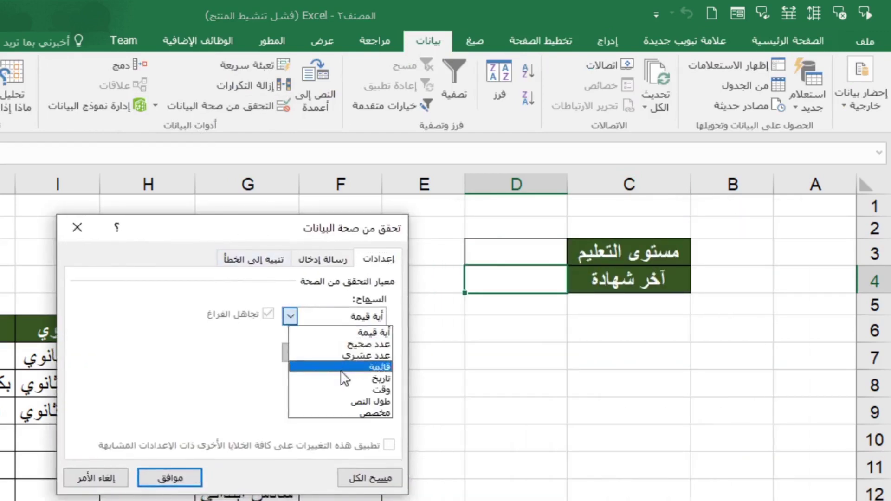
click(363, 367)
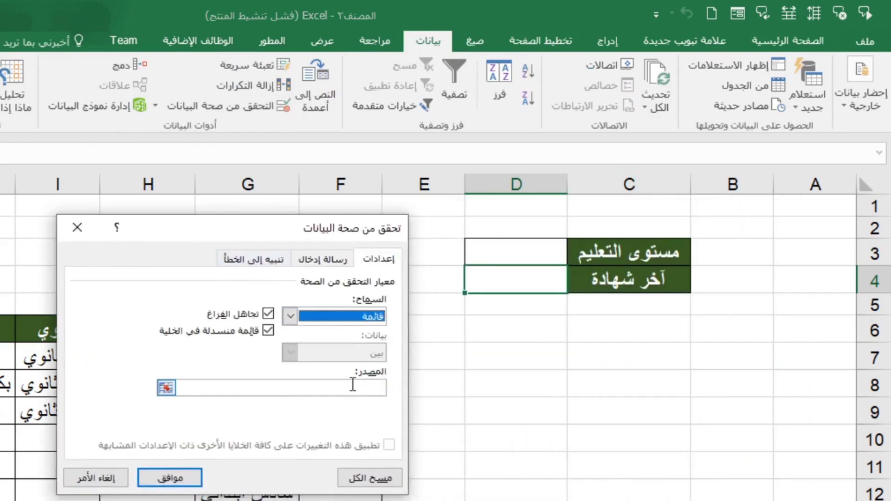
Step: Set the list source for D4 to =indirect($D$3) and apply the validation, accepting that the source currently evaluates to an error
click(352, 384)
text(=indirect()
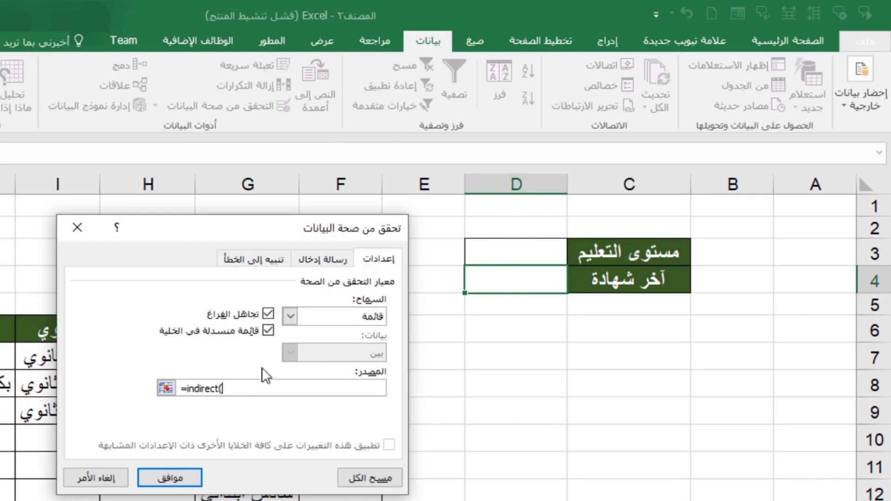
click(516, 254)
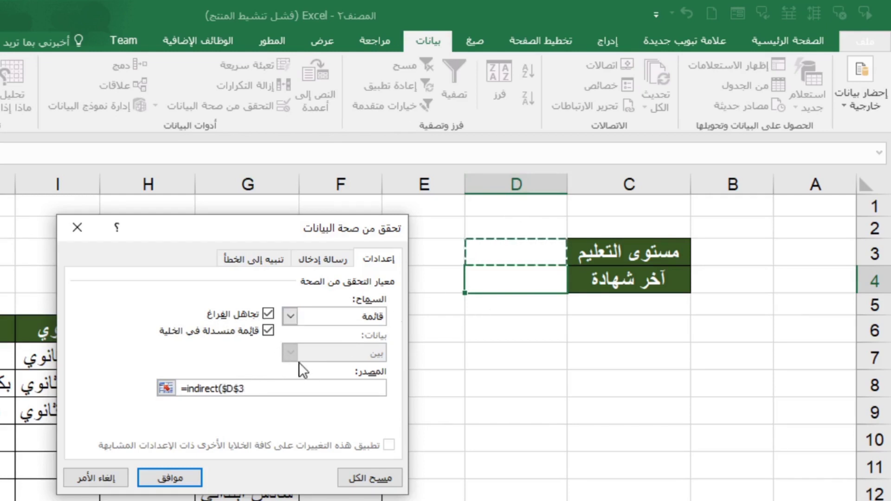
text())
key(ctrl+a)
click(195, 476)
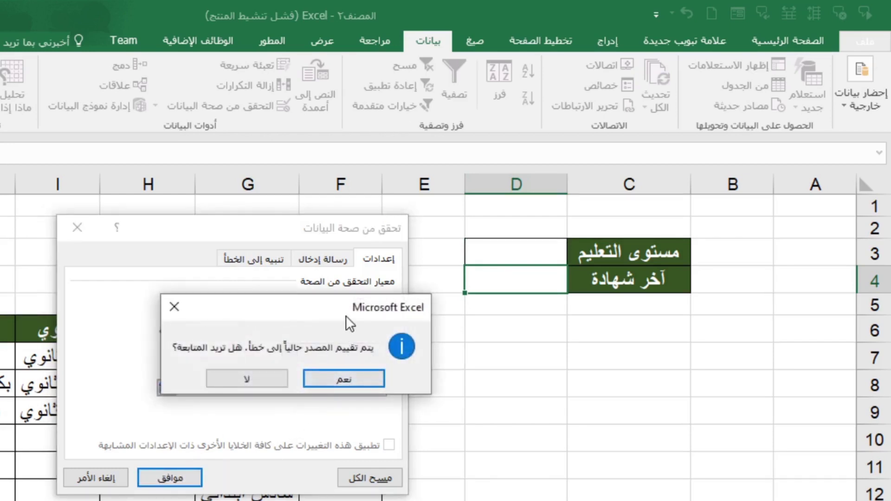
drag(346, 315, 295, 345)
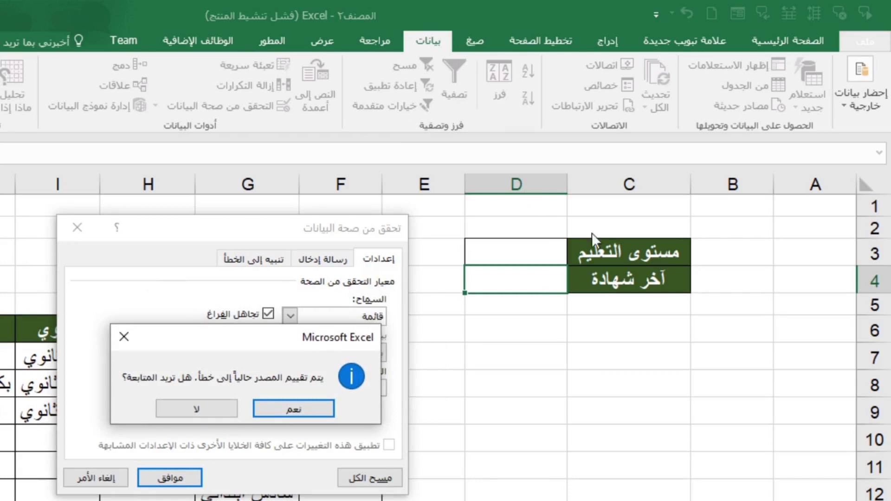
click(313, 404)
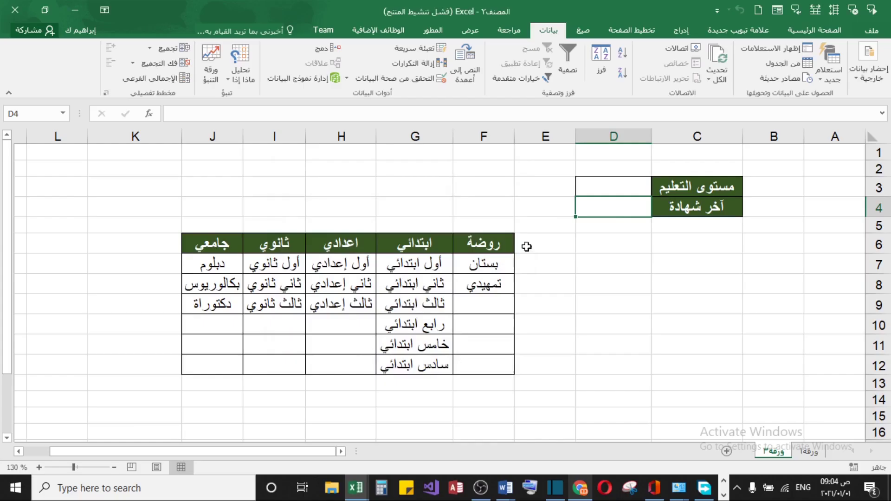
Step: Choose ابتدائي from the list in D3 and check the dependent choices in D4
click(584, 189)
click(570, 190)
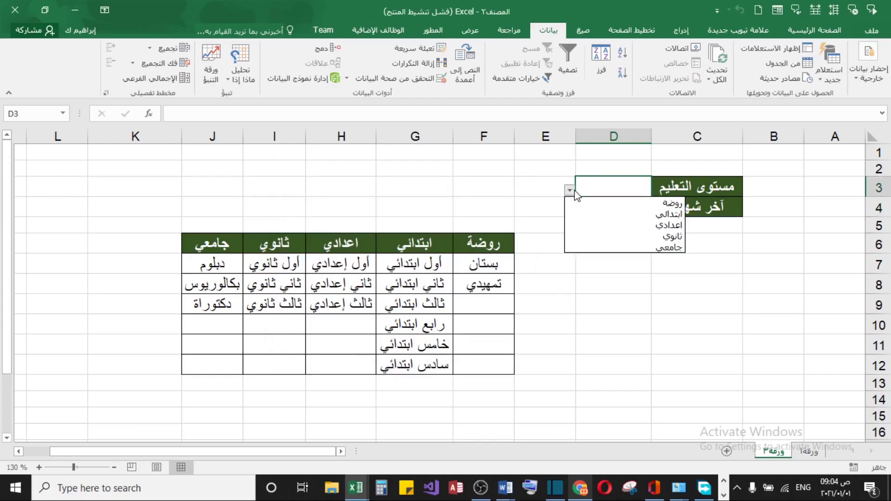
key(Escape)
click(592, 220)
key(alt+Down)
key(Escape)
click(580, 184)
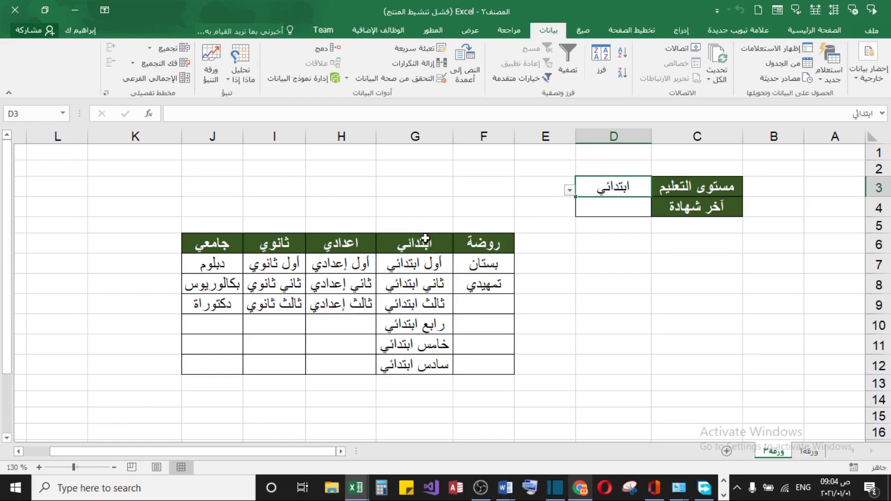
key(Down)
key(alt+Down)
key(Escape)
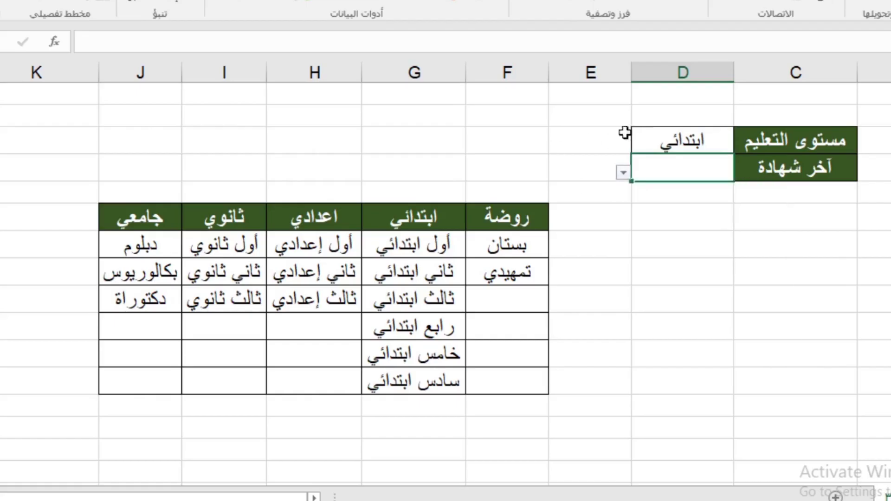
Step: Switch D3 to جامعي and check the choices in D4's dependent list
click(638, 139)
click(623, 145)
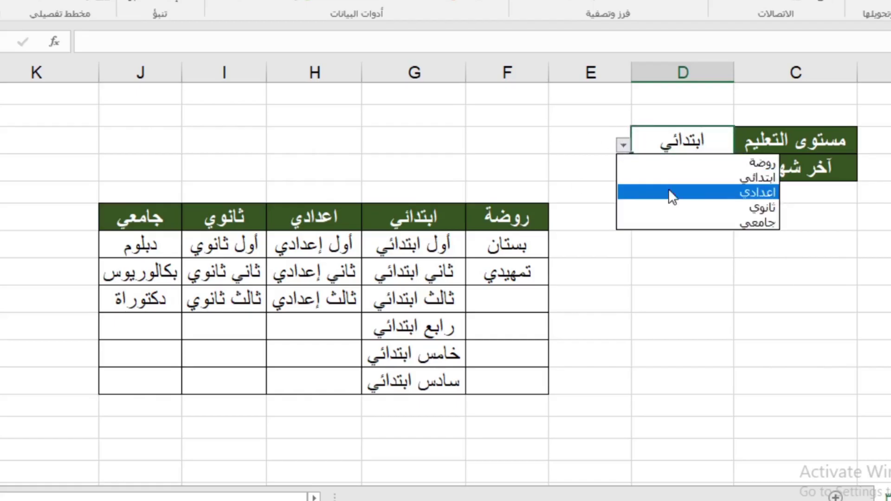
click(681, 222)
click(635, 170)
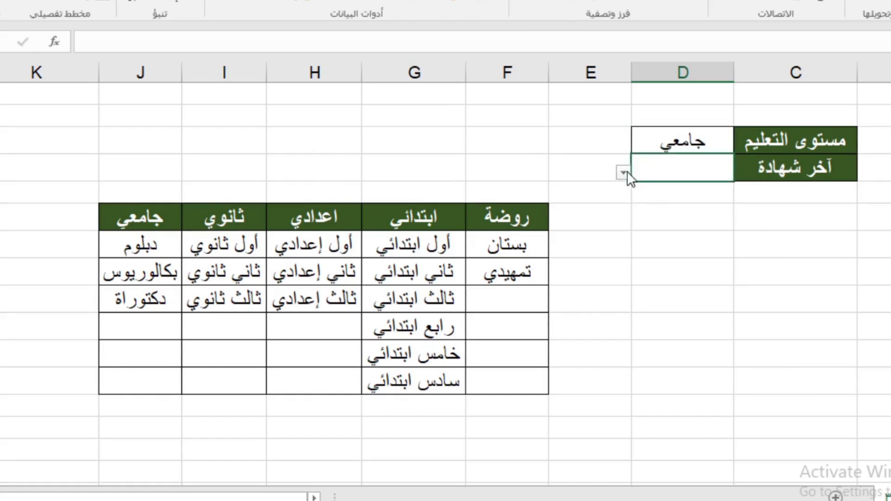
click(626, 172)
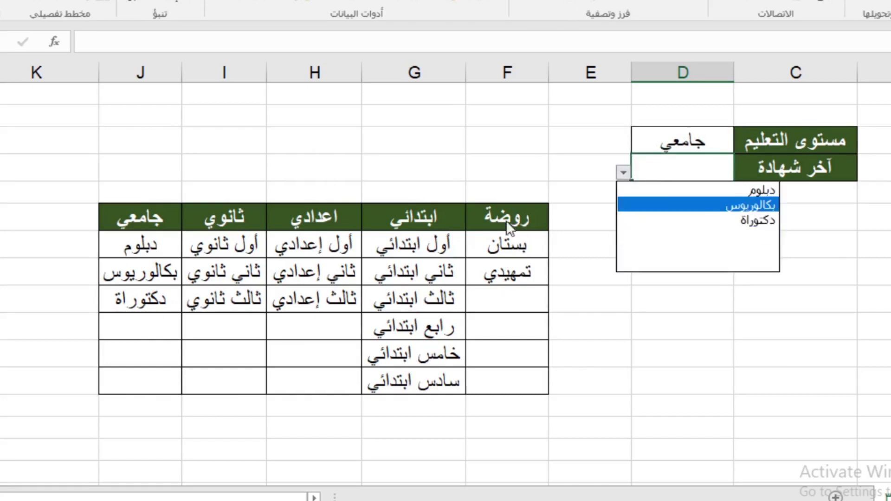
click(597, 168)
Step: Switch D3 to روضة and examine D4's dependent list, including its blank entries
click(645, 146)
click(623, 145)
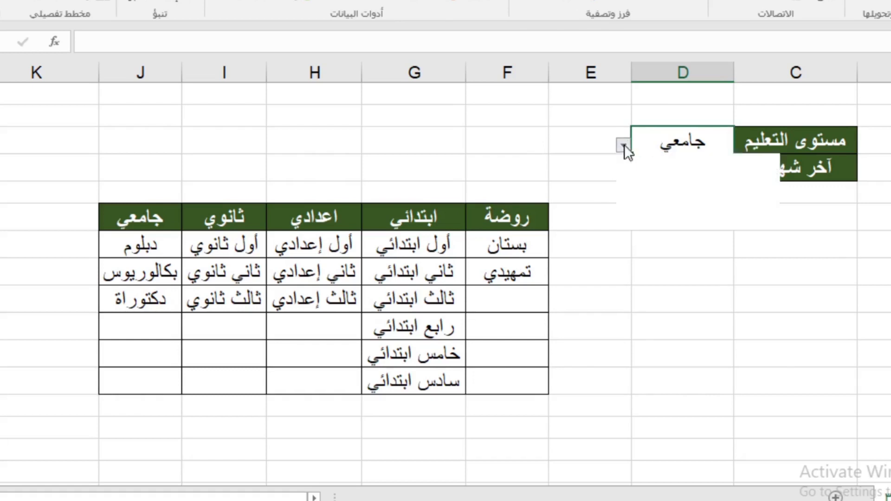
click(686, 166)
click(655, 168)
click(622, 174)
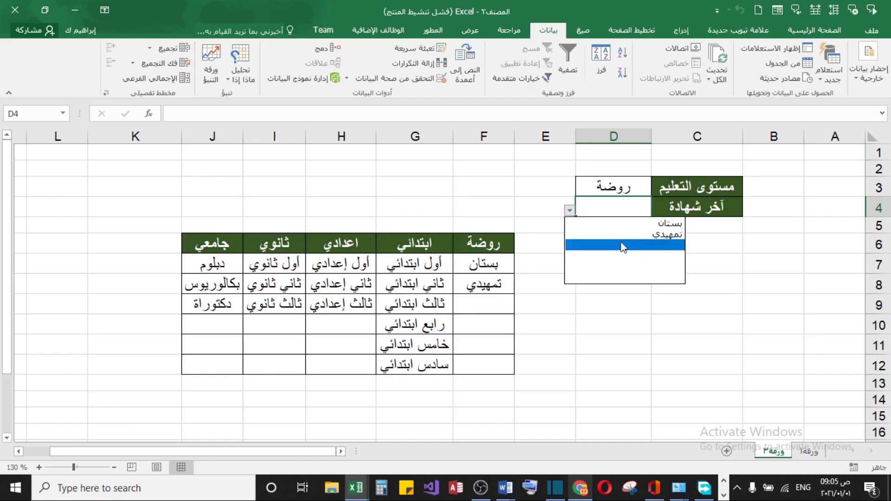
click(623, 246)
click(570, 210)
key(Escape)
Step: Redefine the named range روضة in the Name Manager to refer to F7:F8 and save the change
mouse_move(476, 257)
mouse_down()
mouse_move(483, 288)
mouse_move(461, 325)
mouse_move(487, 241)
mouse_move(478, 265)
mouse_up()
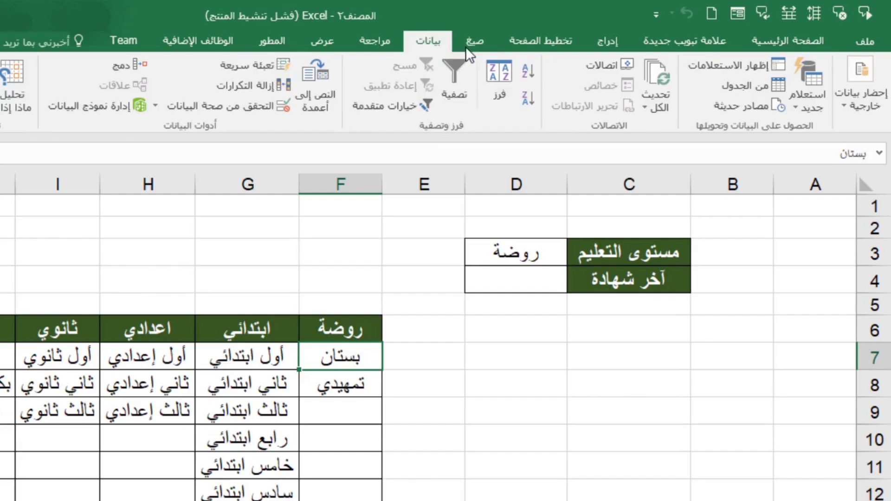
click(578, 32)
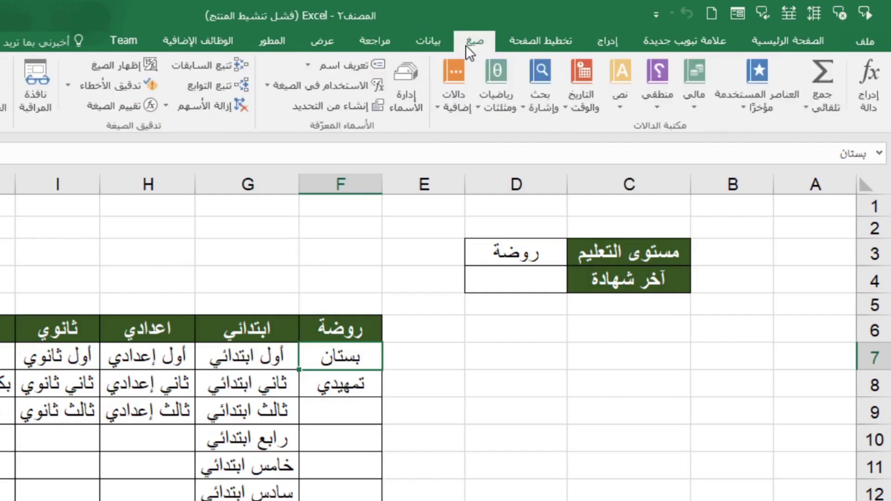
click(410, 95)
drag(320, 179, 677, 160)
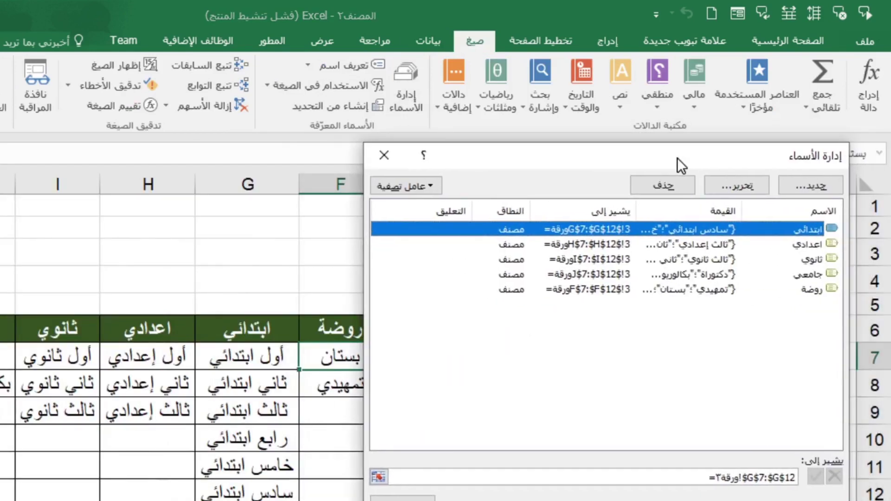
click(817, 290)
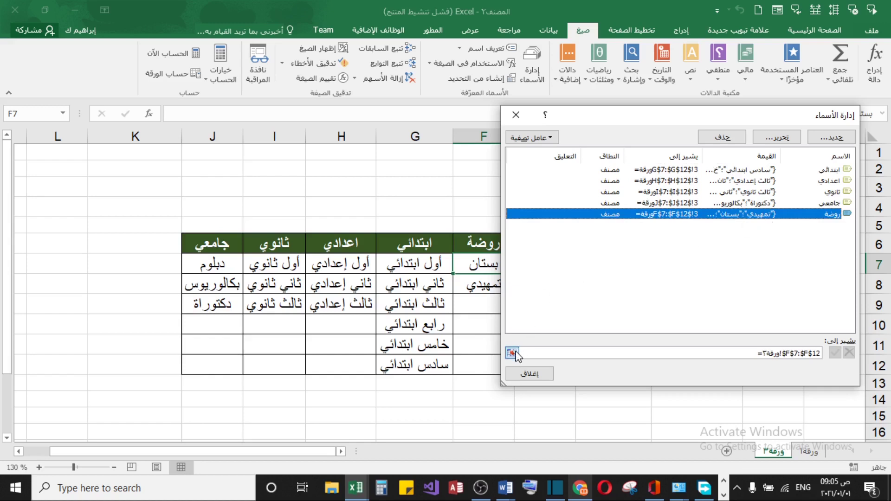
click(512, 354)
click(486, 270)
mouse_move(487, 269)
mouse_down()
mouse_move(491, 281)
mouse_move(488, 261)
mouse_move(483, 277)
mouse_up()
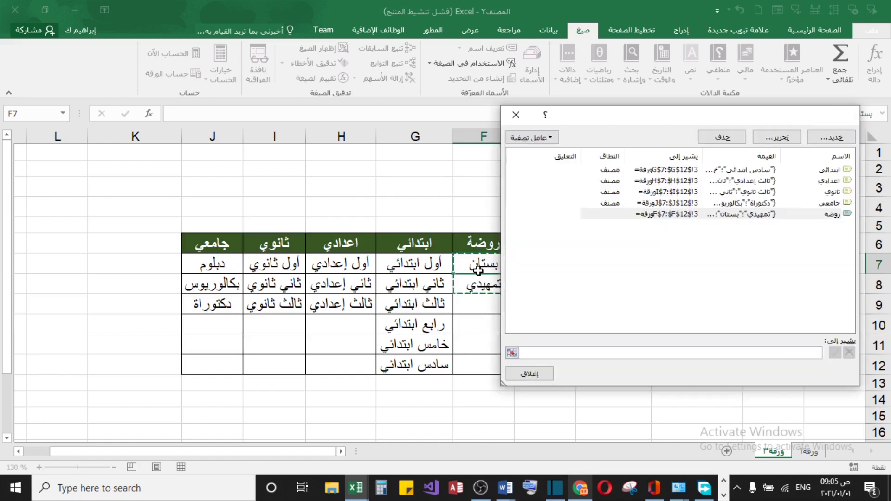
key(Return)
click(511, 374)
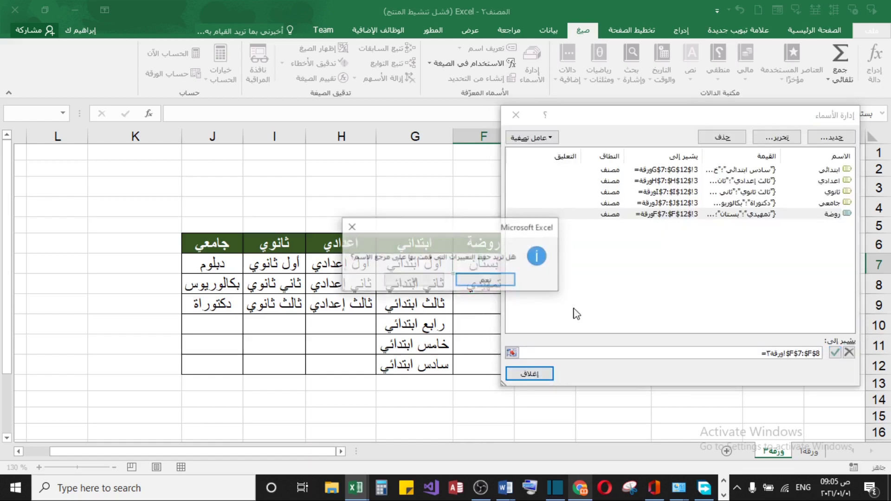
key(Return)
Step: Check D4's dependent list for روضة, and again with D3 set to جامعي
click(592, 206)
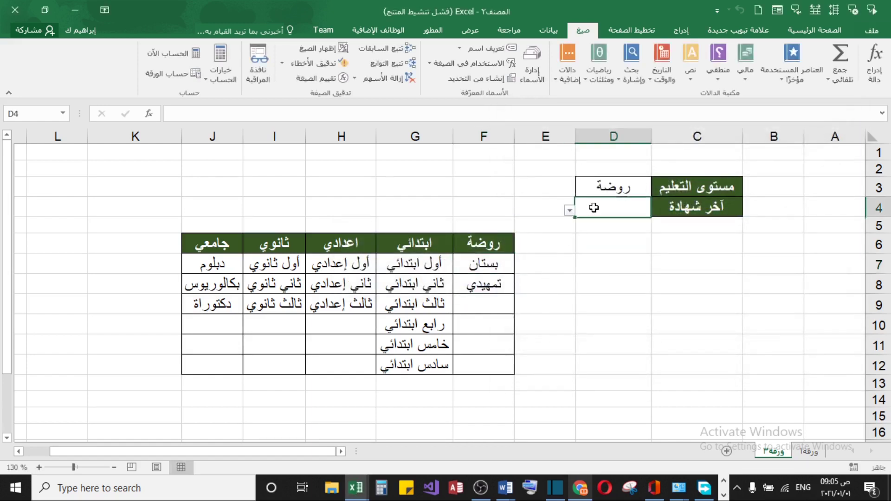
click(569, 211)
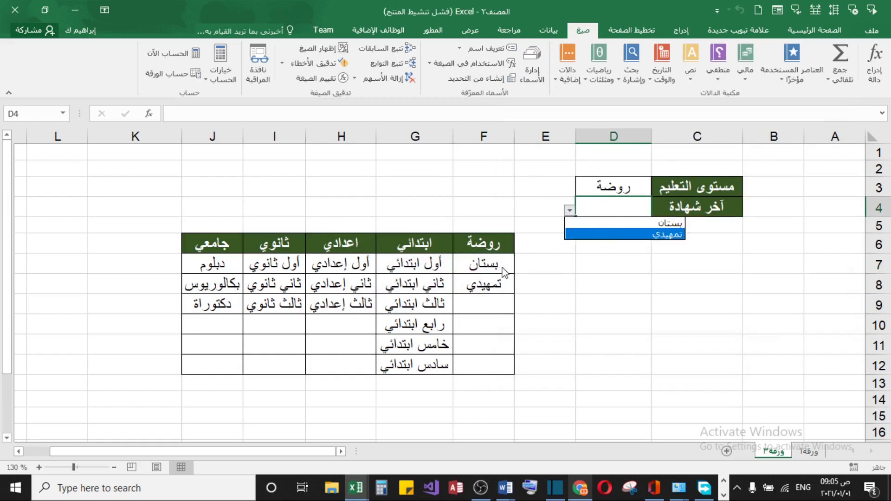
click(631, 186)
click(569, 190)
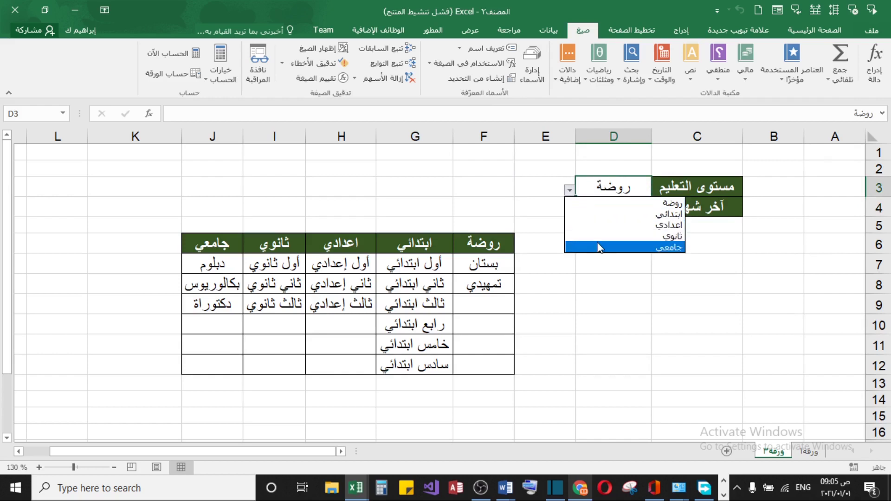
click(604, 247)
click(596, 213)
click(569, 210)
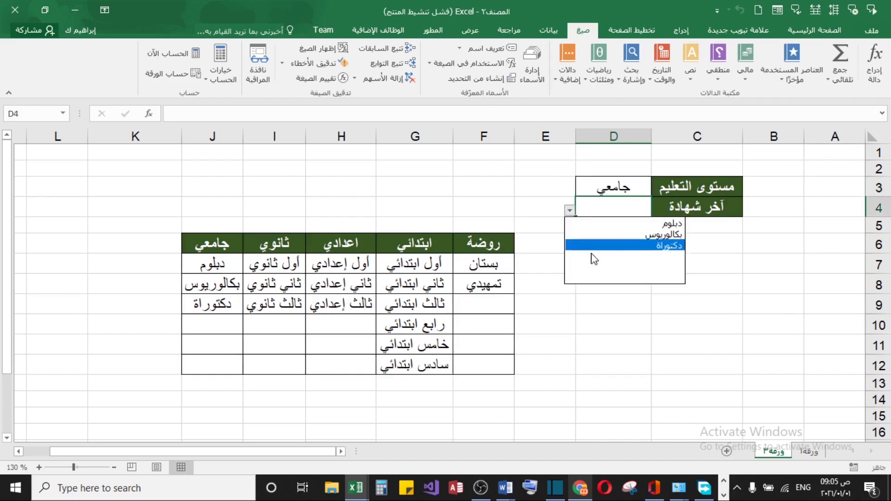
key(Escape)
Step: Redefine the named range جامعي in the Name Manager to refer to J7:J9 and save the change
click(537, 71)
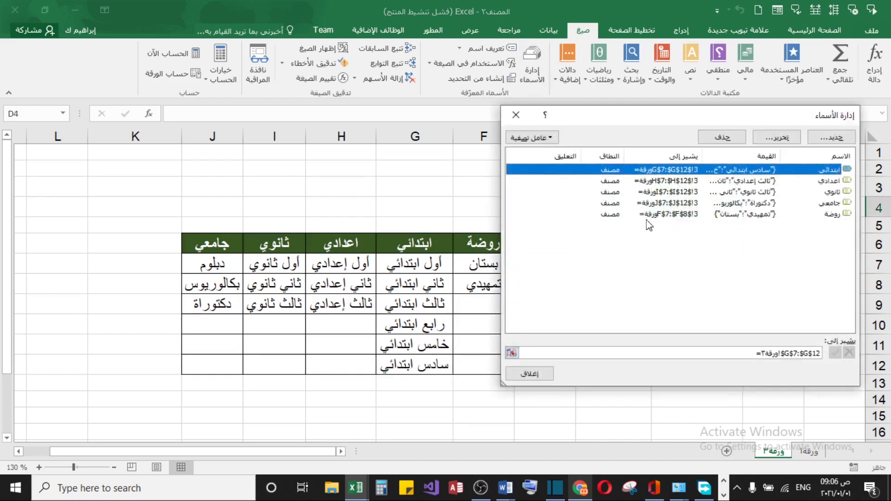
click(808, 204)
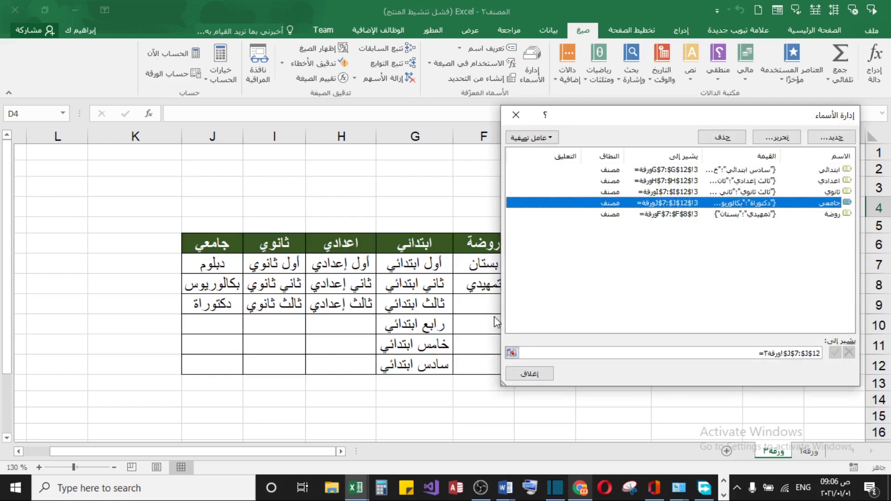
click(512, 354)
drag(211, 262, 205, 295)
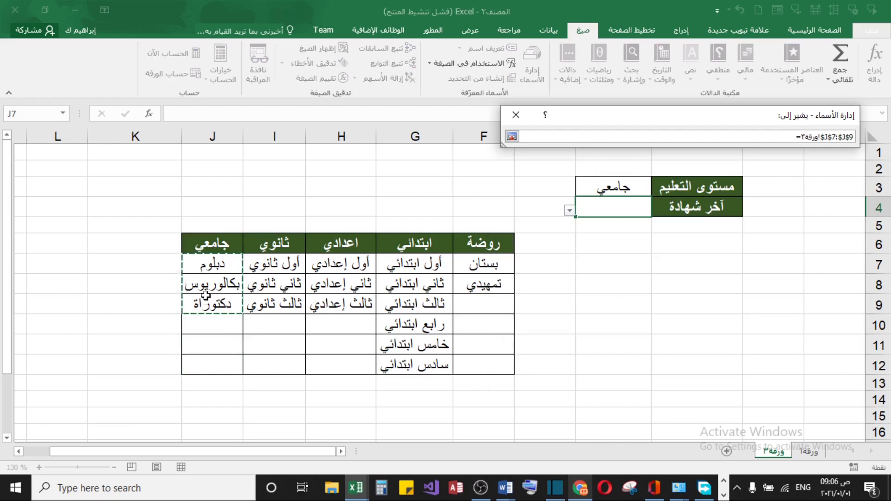
key(Return)
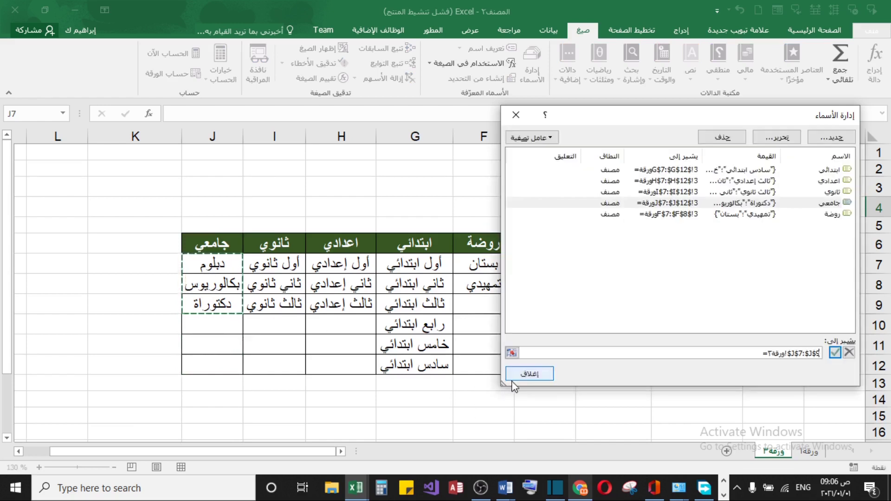
click(530, 375)
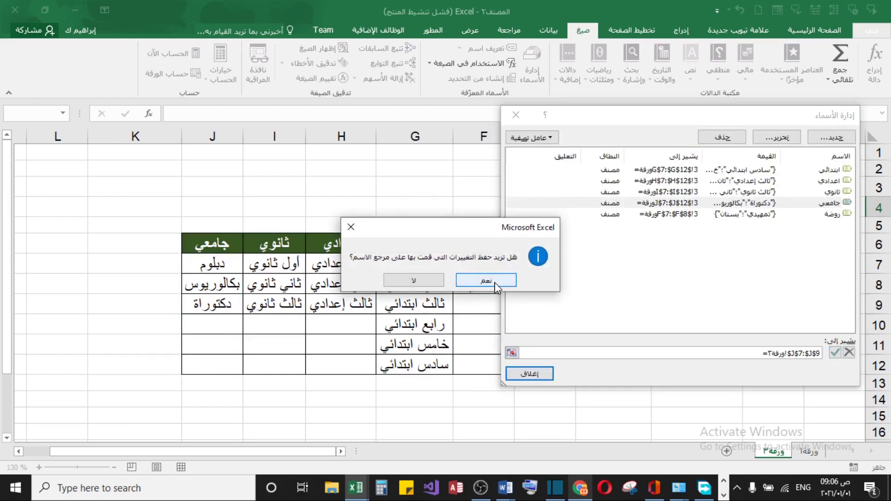
click(495, 280)
Step: Check the choices in D4's dependent list for جامعي with its shortened range
click(587, 241)
click(581, 207)
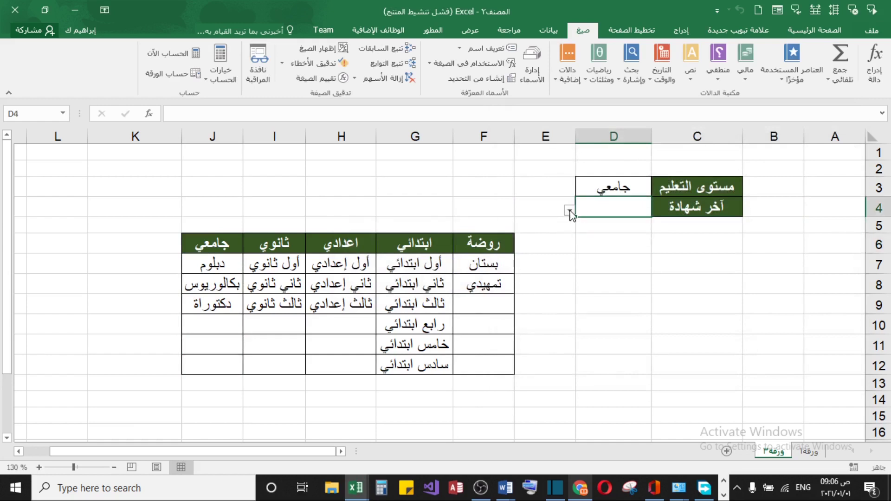
click(570, 211)
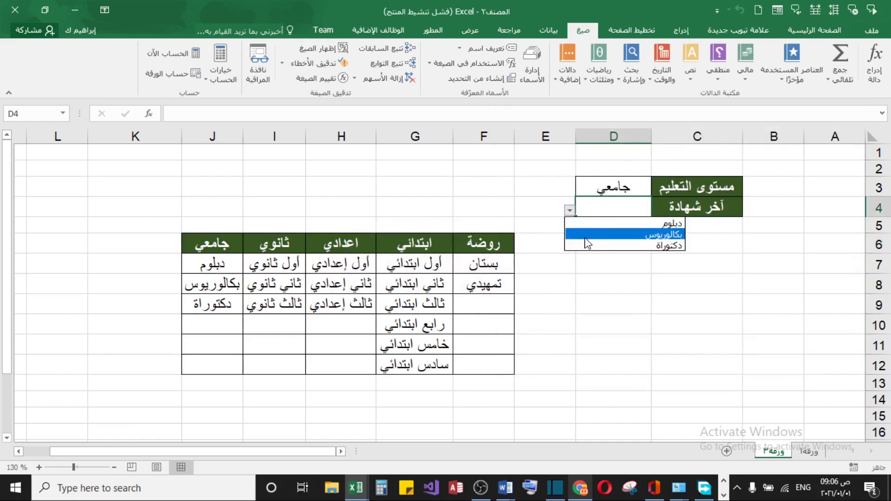
key(Escape)
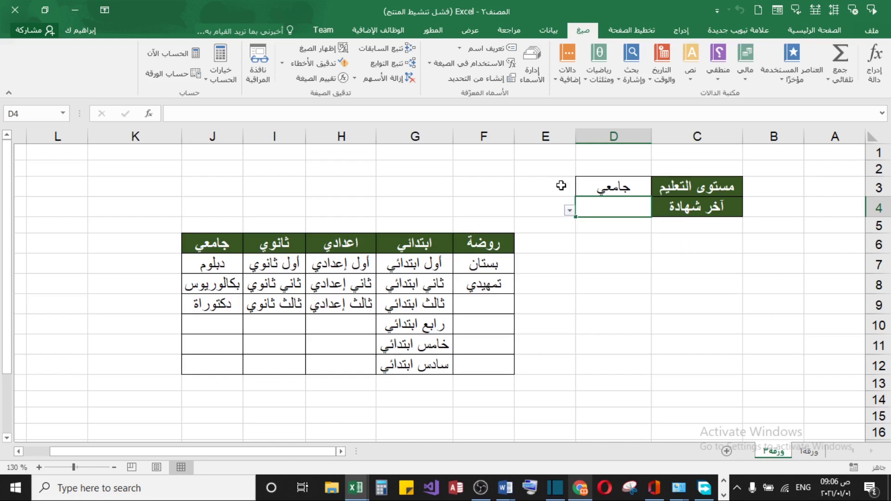
Step: Set D3 back to روضة and check the matching choices in D4's list
click(577, 186)
click(570, 190)
click(595, 208)
click(578, 204)
click(570, 210)
key(Escape)
click(569, 210)
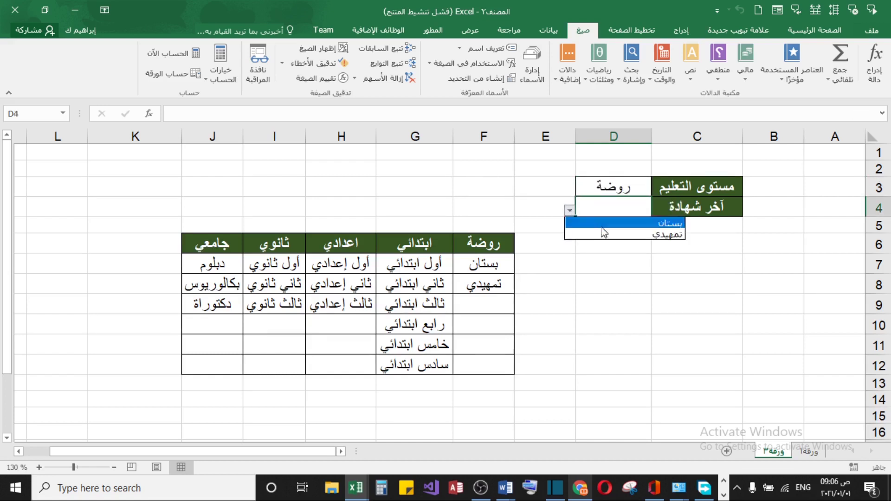
key(Escape)
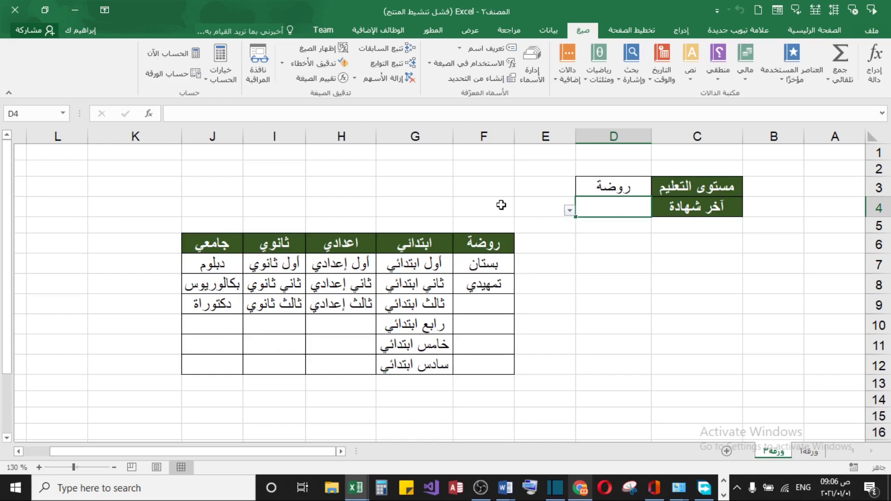